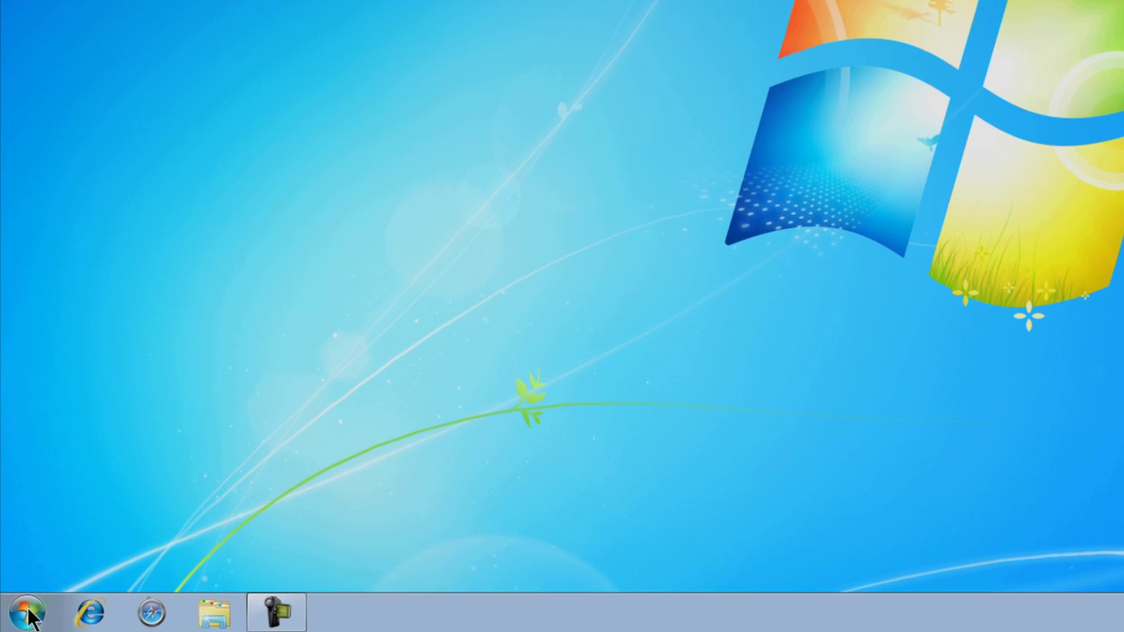
Open the Windows Start menu from the desktop.
click(27, 615)
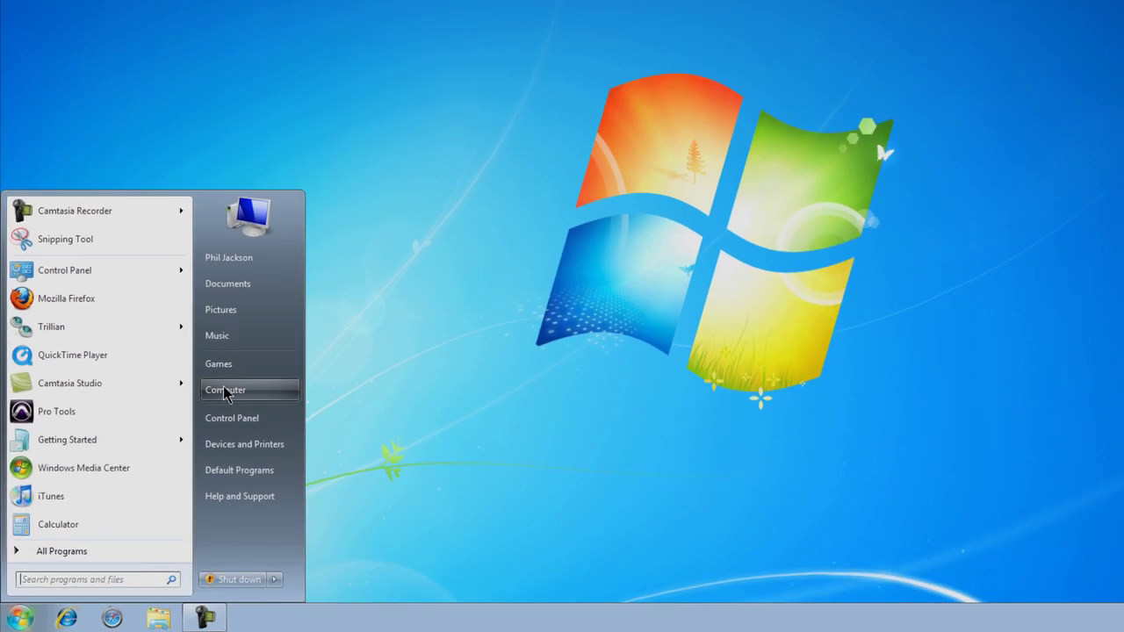
Open Computer and view the Torq 2.0 DVD drive's files.
click(224, 389)
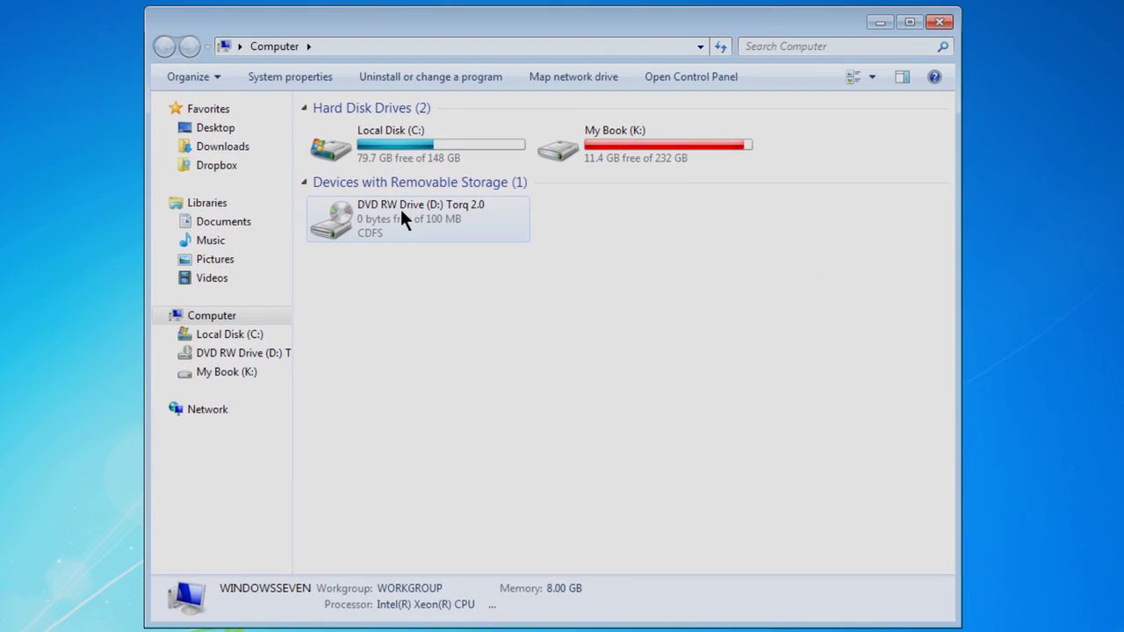
right_click(418, 229)
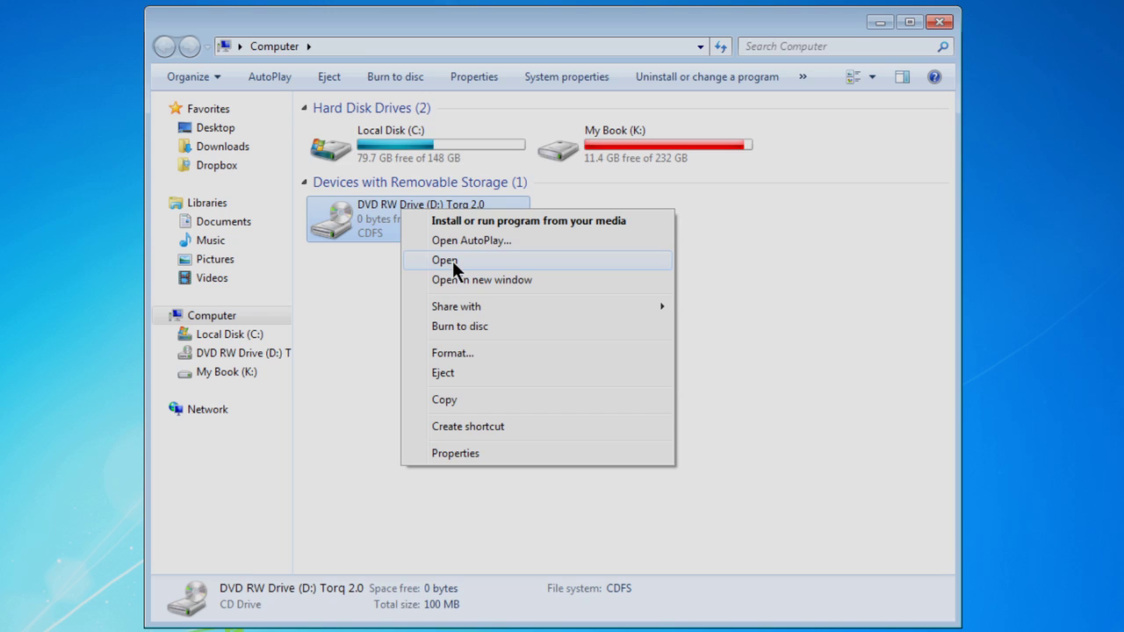
click(455, 264)
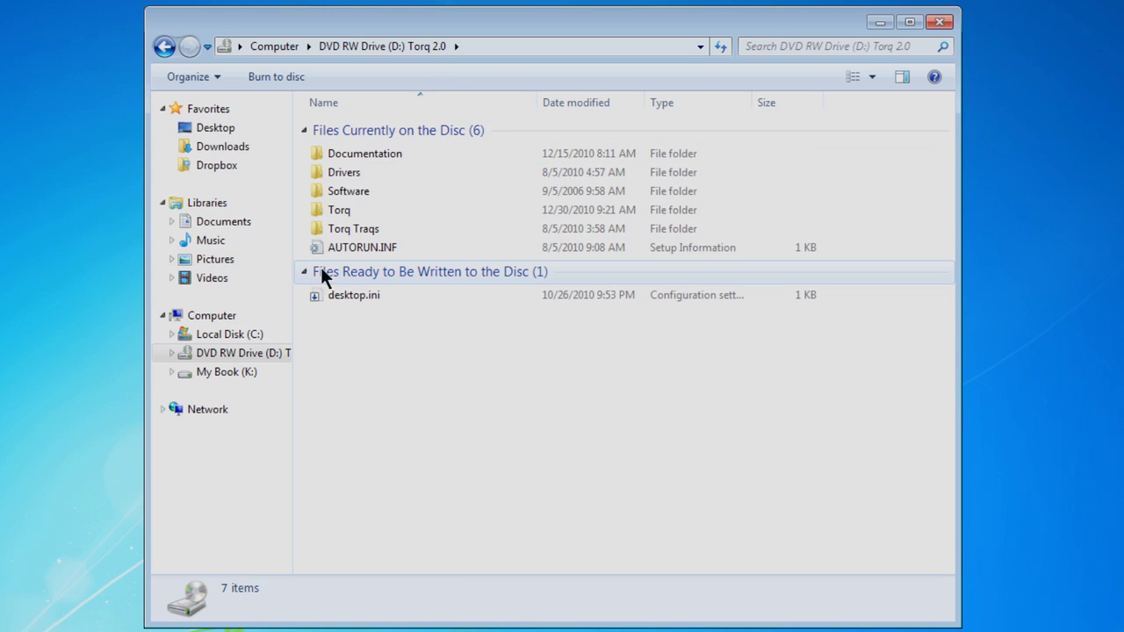
Open Downloads in a new window and extract Torq_PC_2.0.zip into its proposed Torq_PC_2.0 folder.
right_click(230, 146)
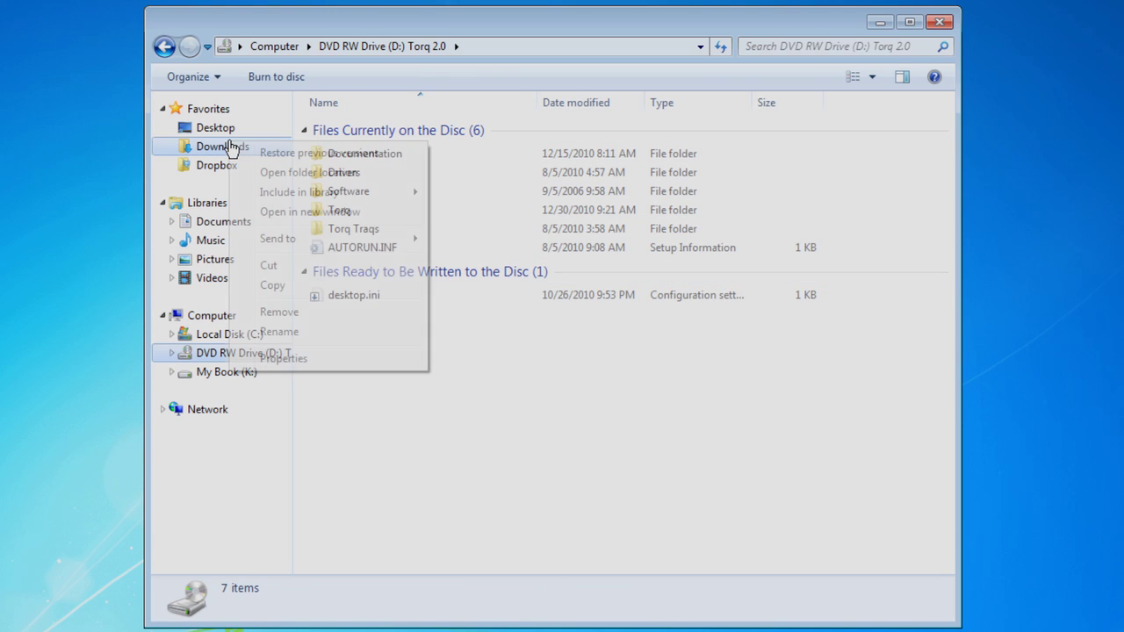
click(269, 212)
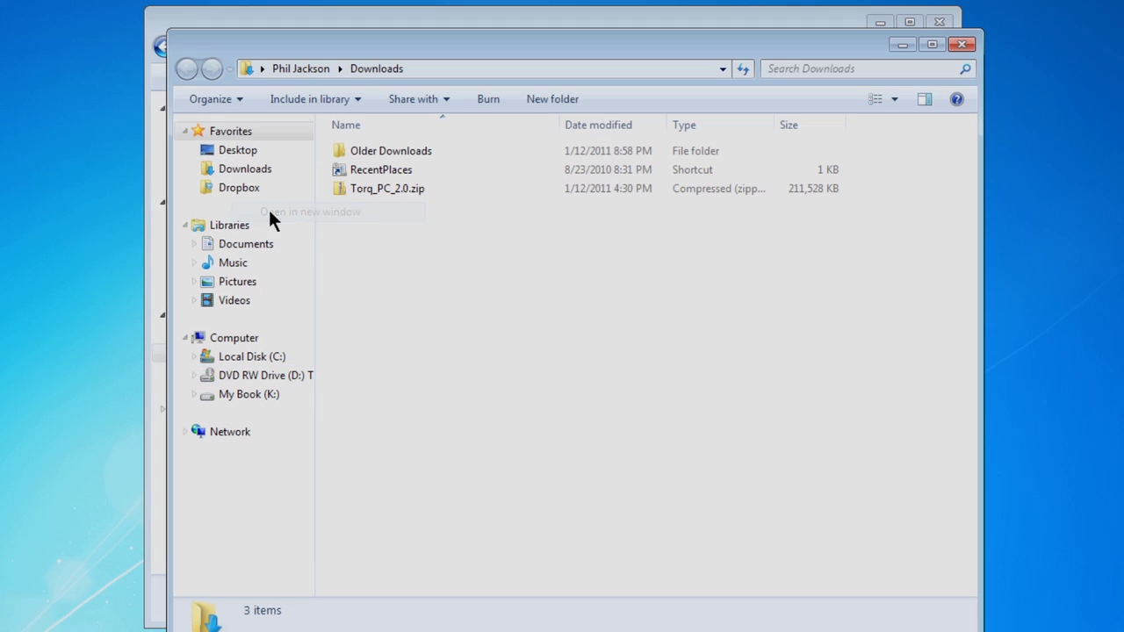
click(370, 184)
right_click(371, 182)
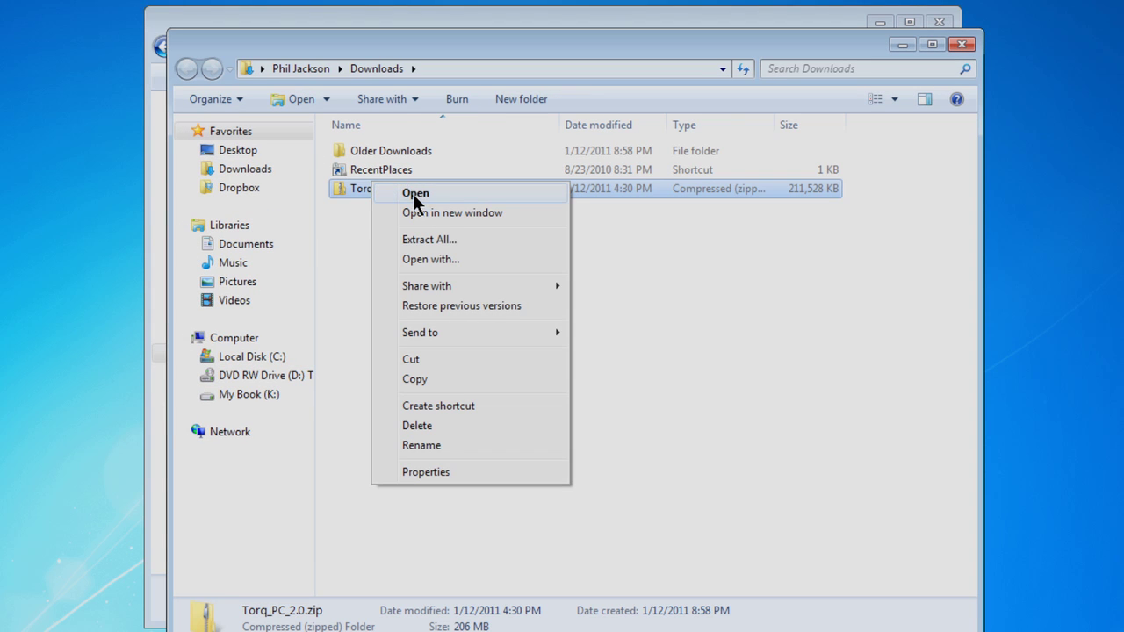
click(409, 238)
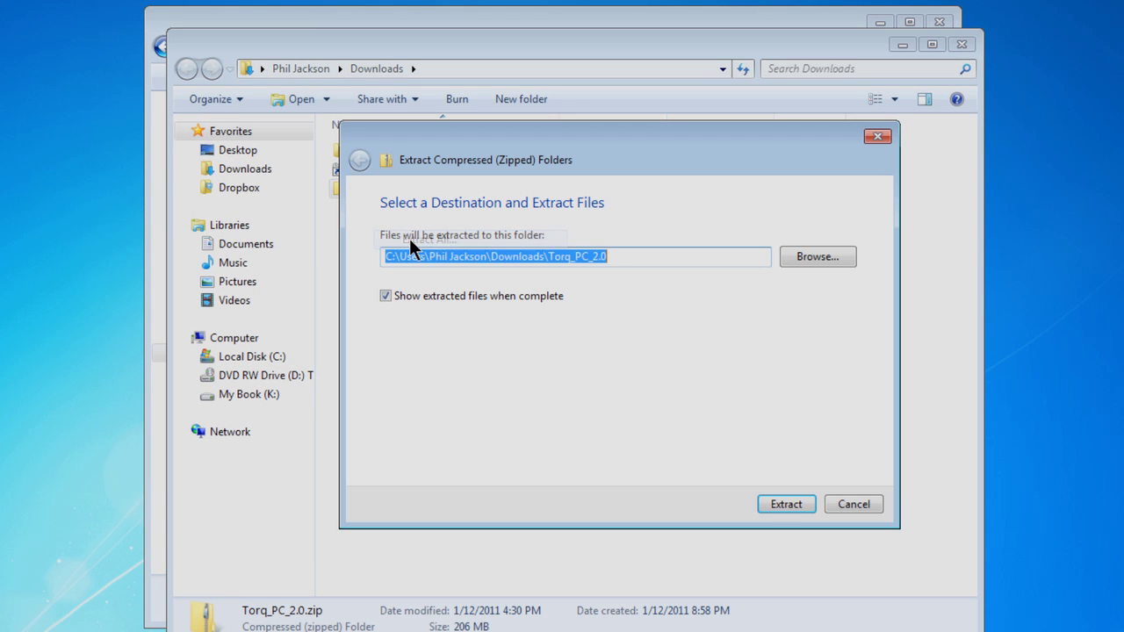
click(801, 506)
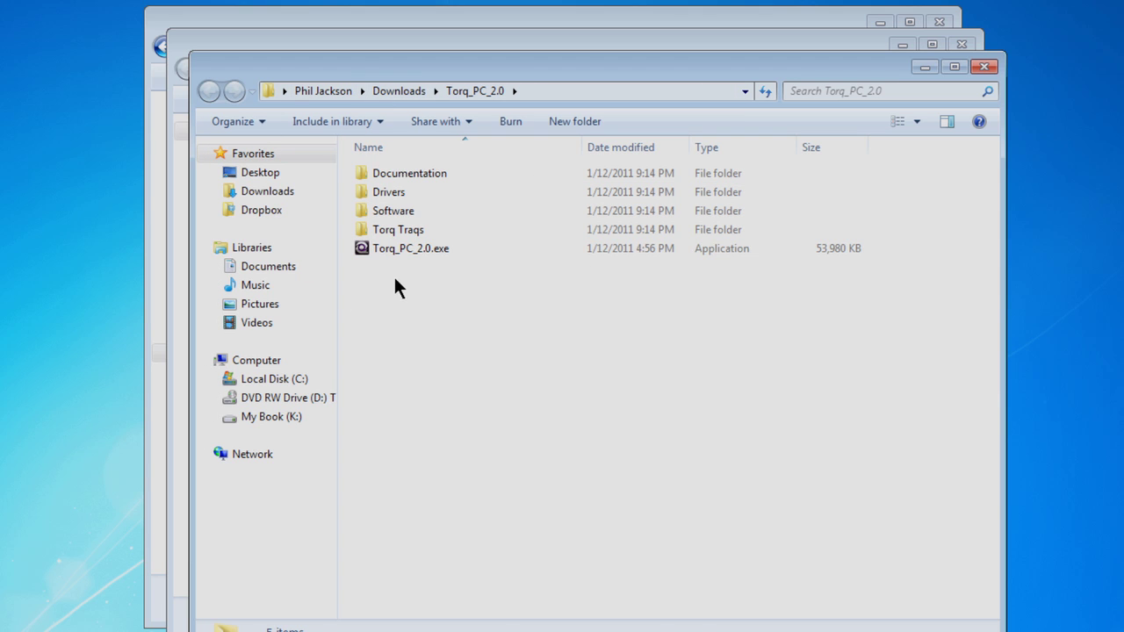
Browse the Torq Traqs folder and the Drivers folder's Xponent and Conectiv subfolders.
click(387, 249)
double_click(372, 230)
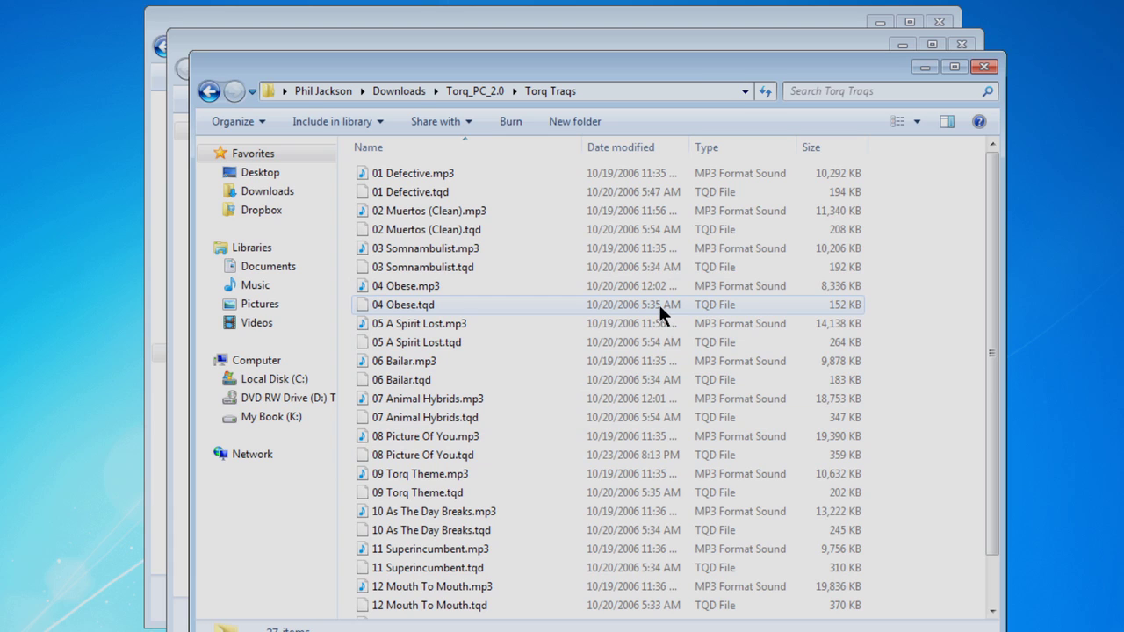
click(199, 92)
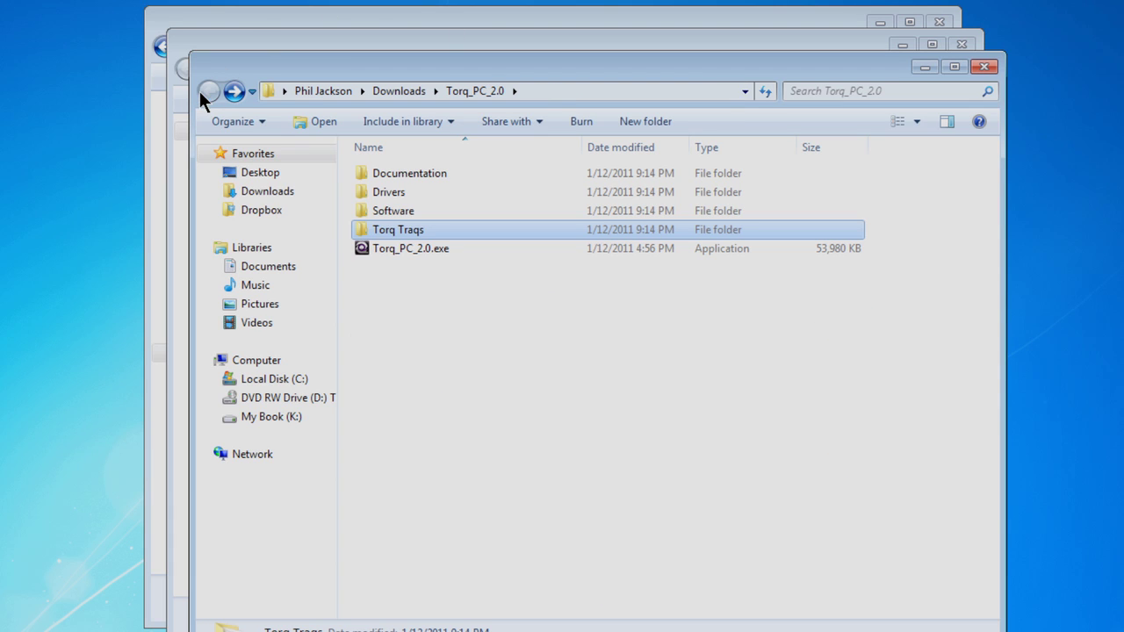
double_click(392, 193)
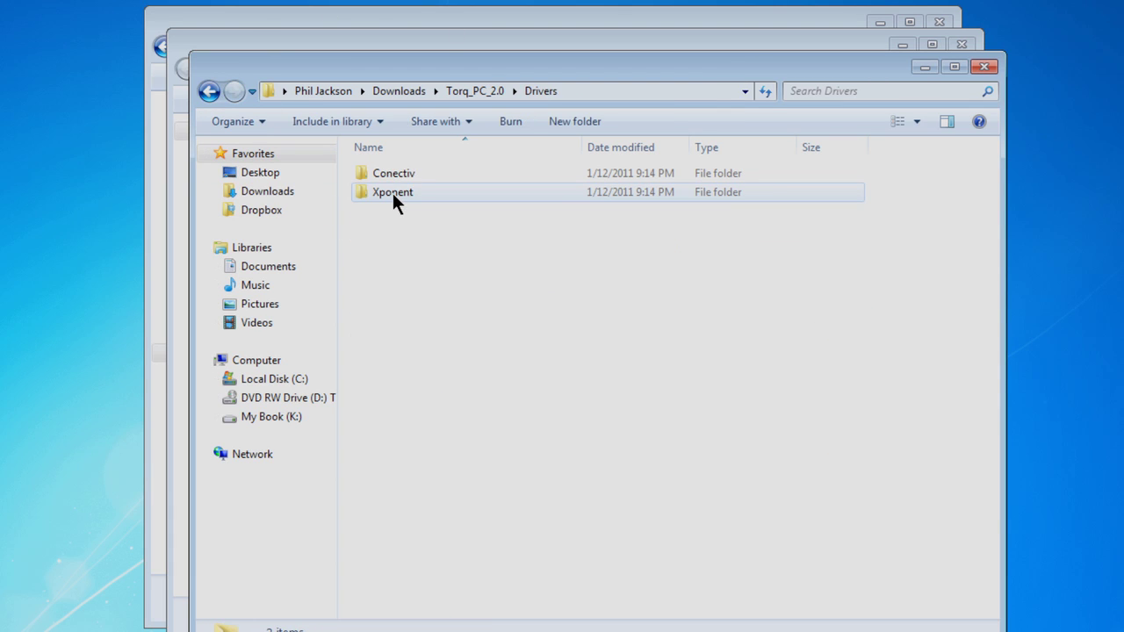
click(392, 191)
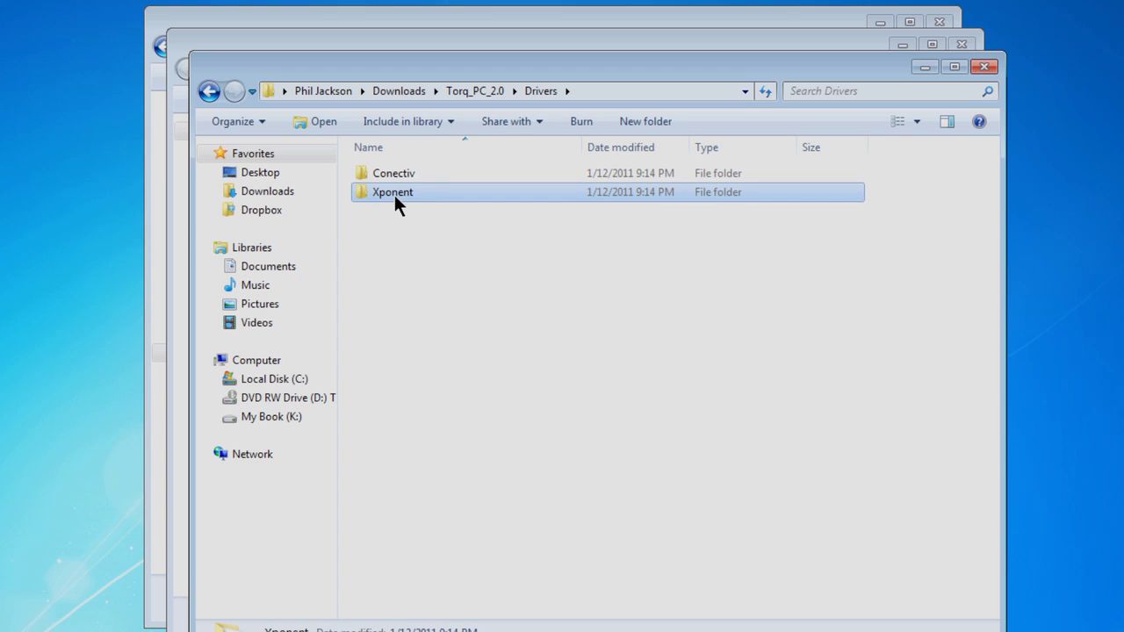
click(409, 176)
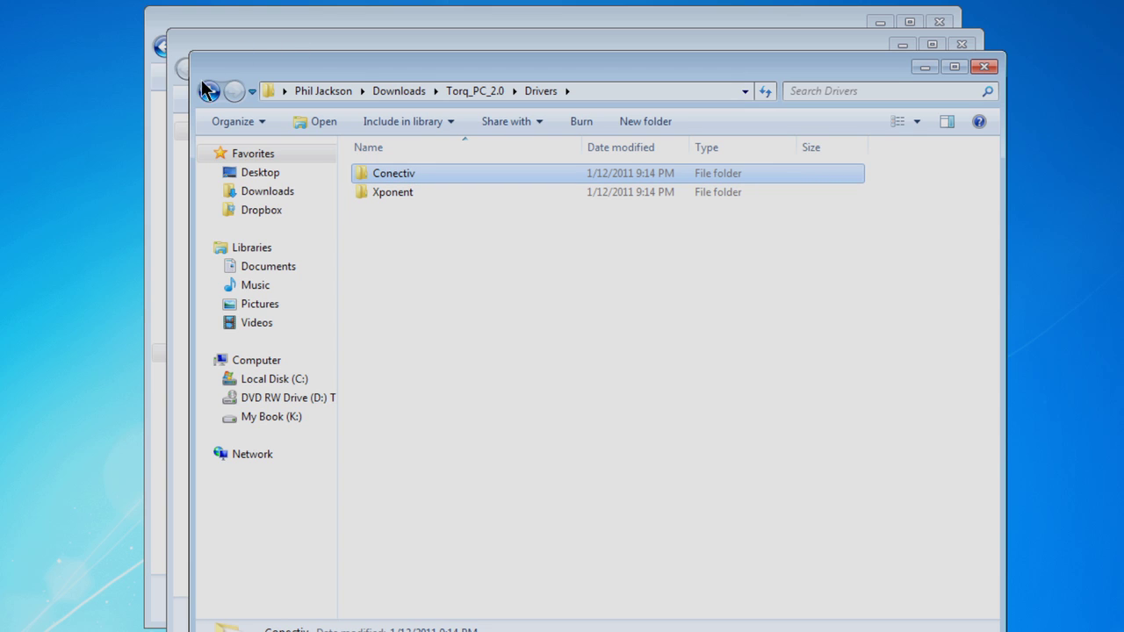
click(201, 86)
Browse Documentation's Conectiv, Xponent and Torq folders, then return to Torq_PC_2.0.
double_click(395, 174)
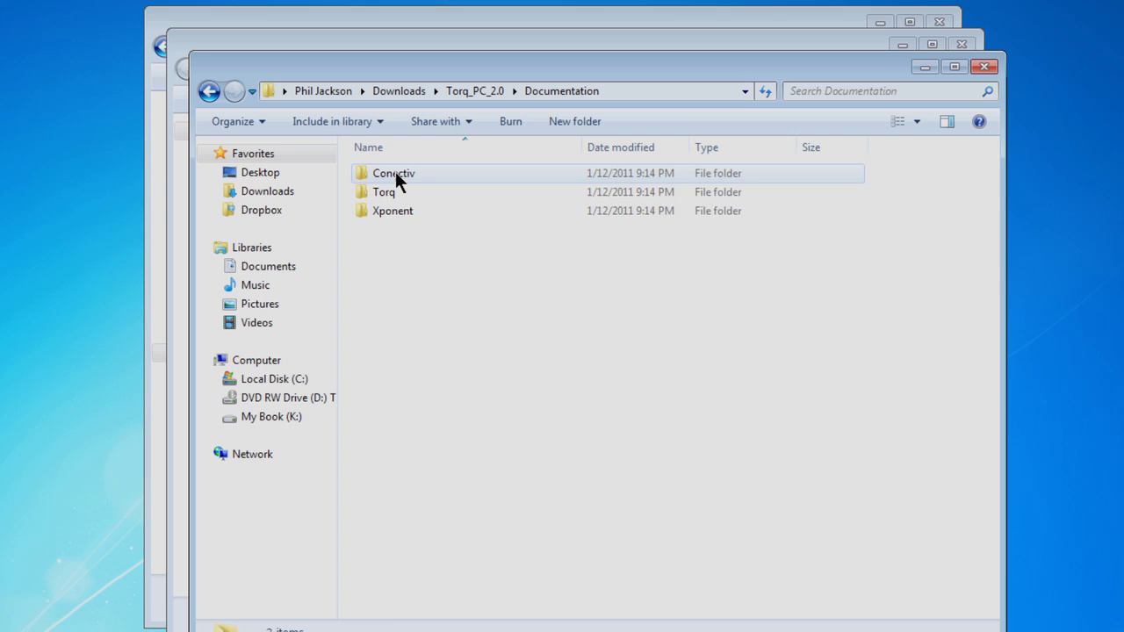
click(395, 174)
click(399, 209)
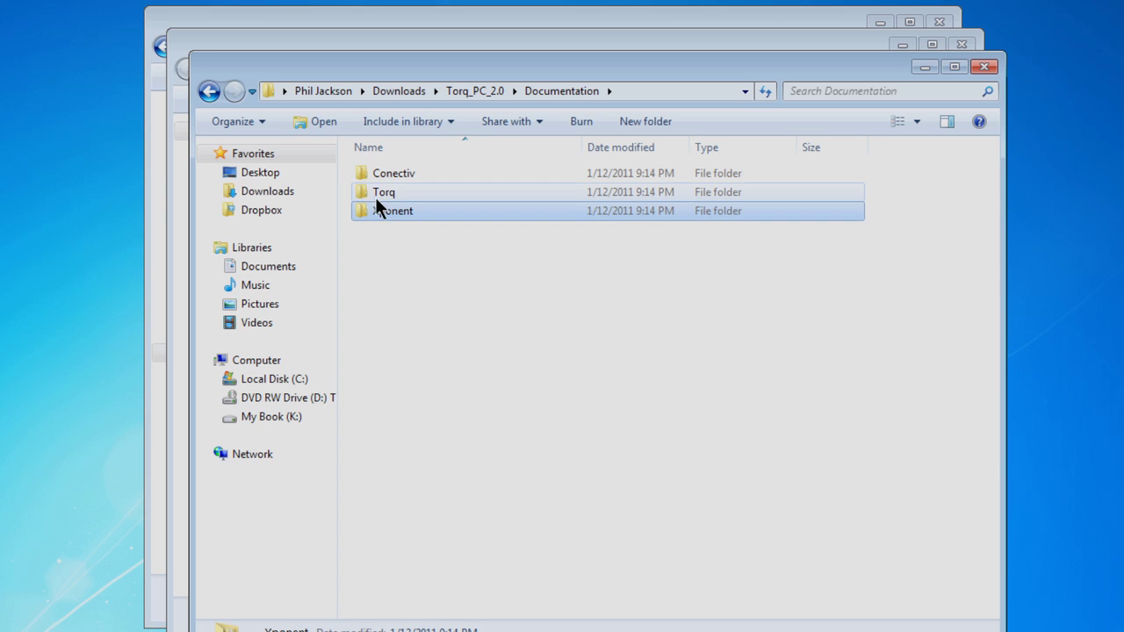
click(372, 188)
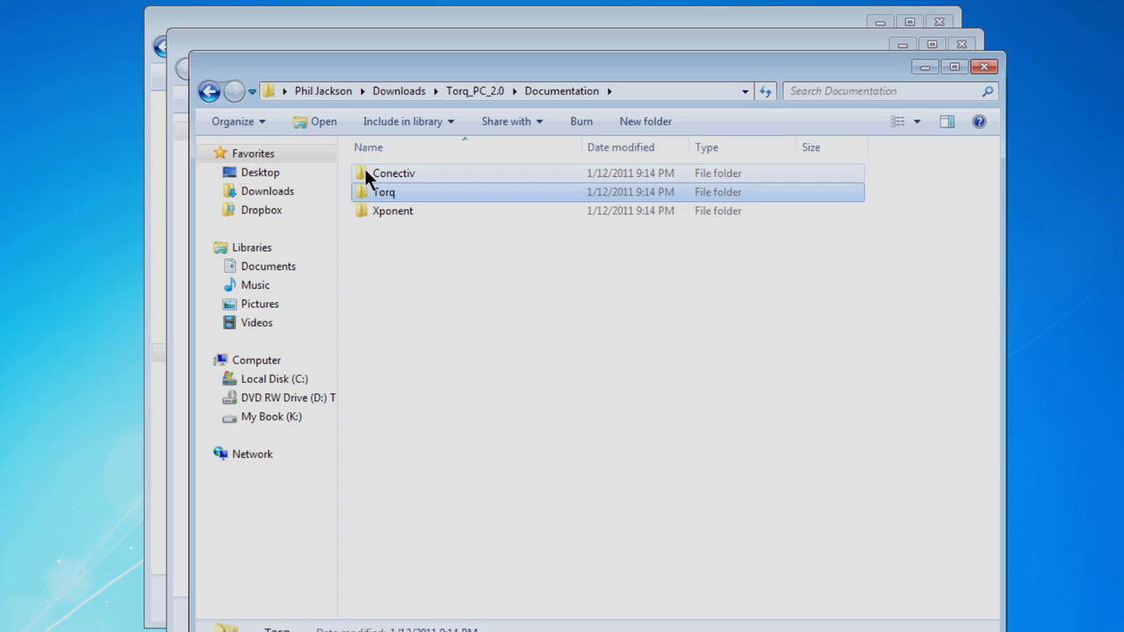
click(202, 89)
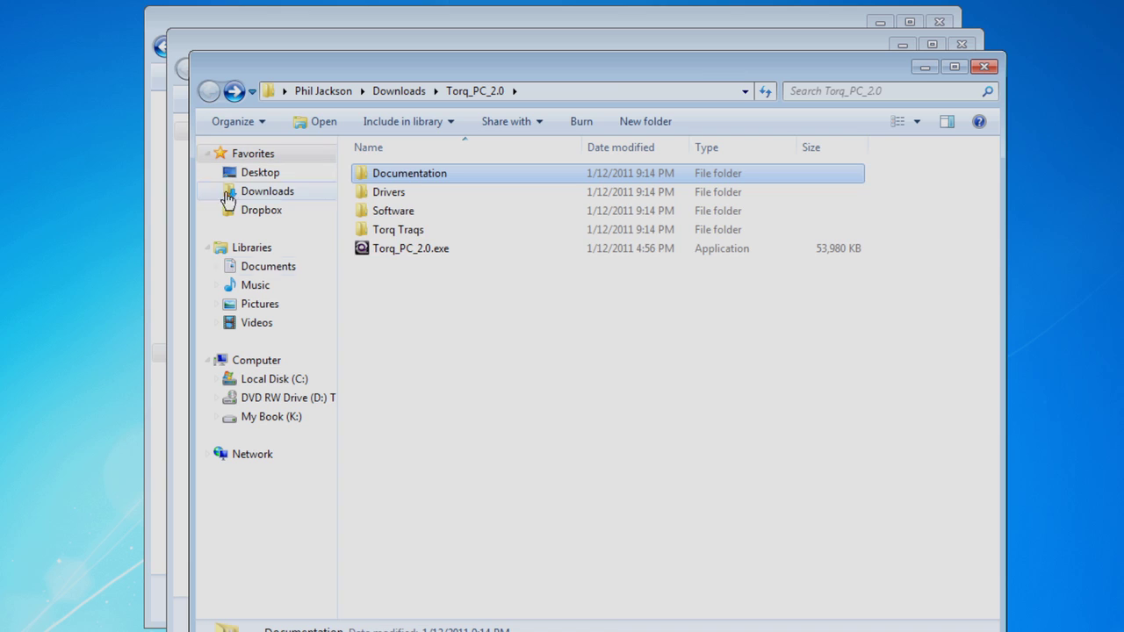
Launch Torq_PC_2.0.exe in English and accept the license agreement.
double_click(388, 244)
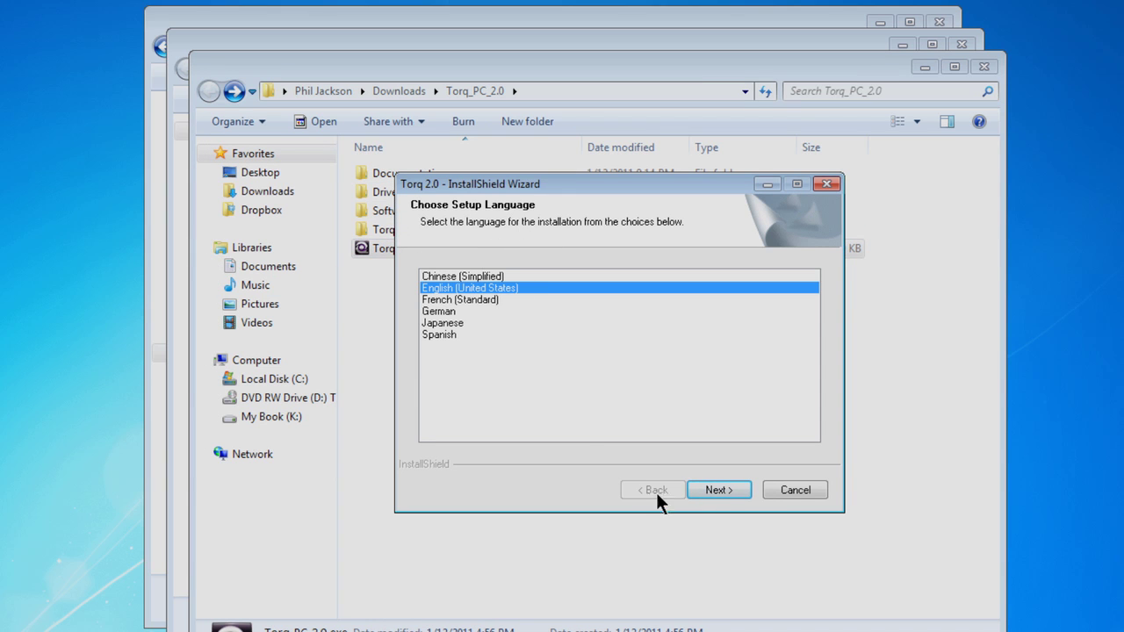
click(715, 489)
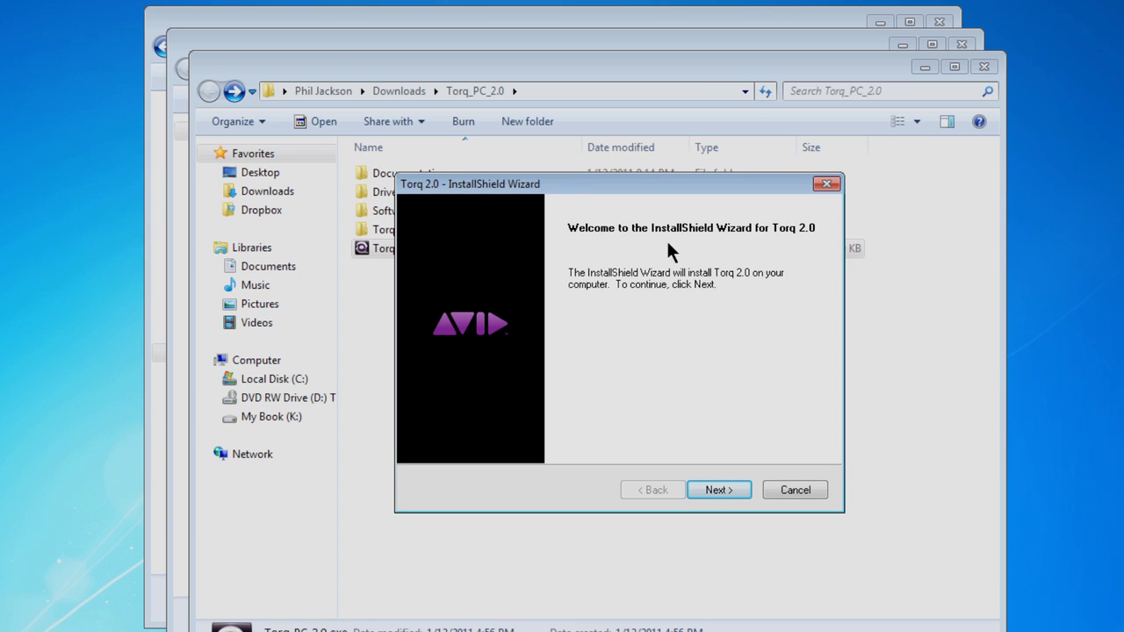
click(706, 490)
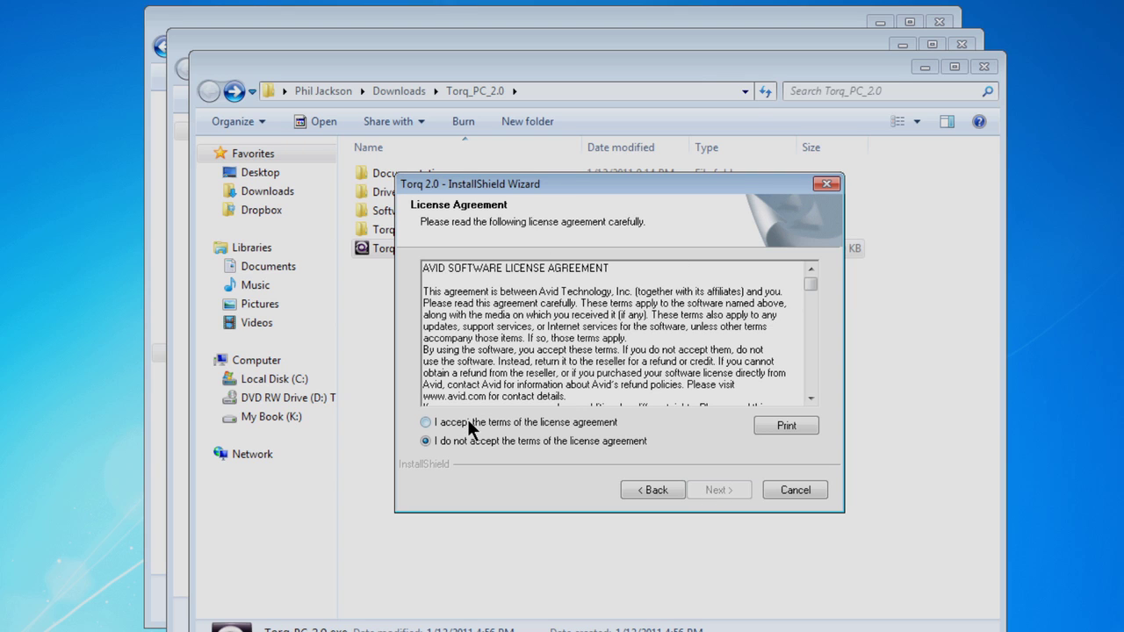
click(467, 419)
click(707, 490)
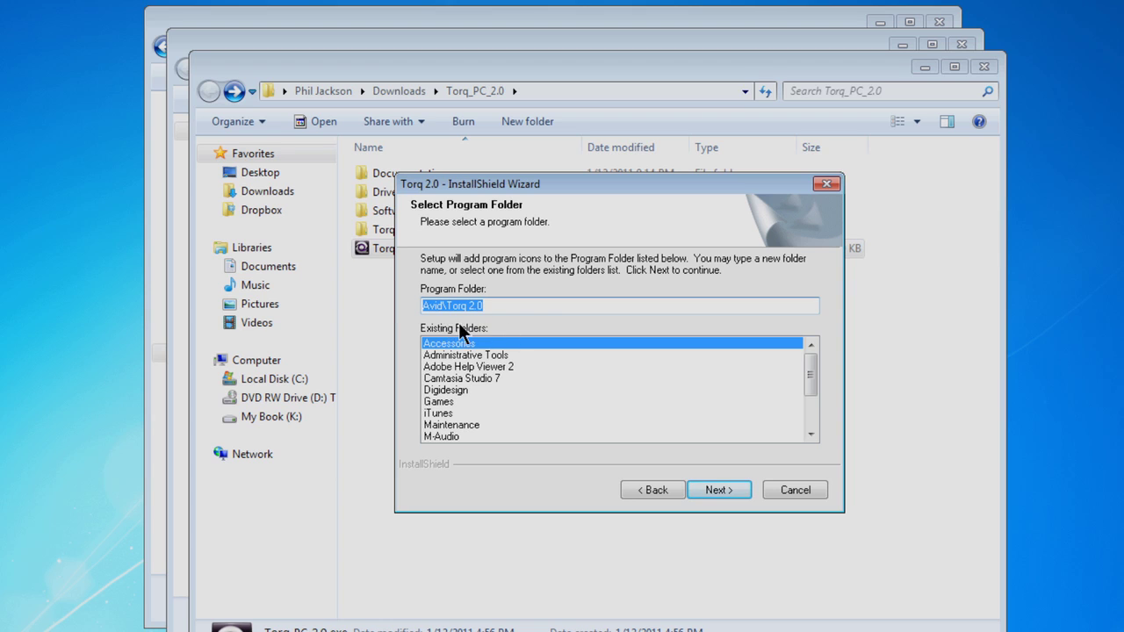
click(717, 491)
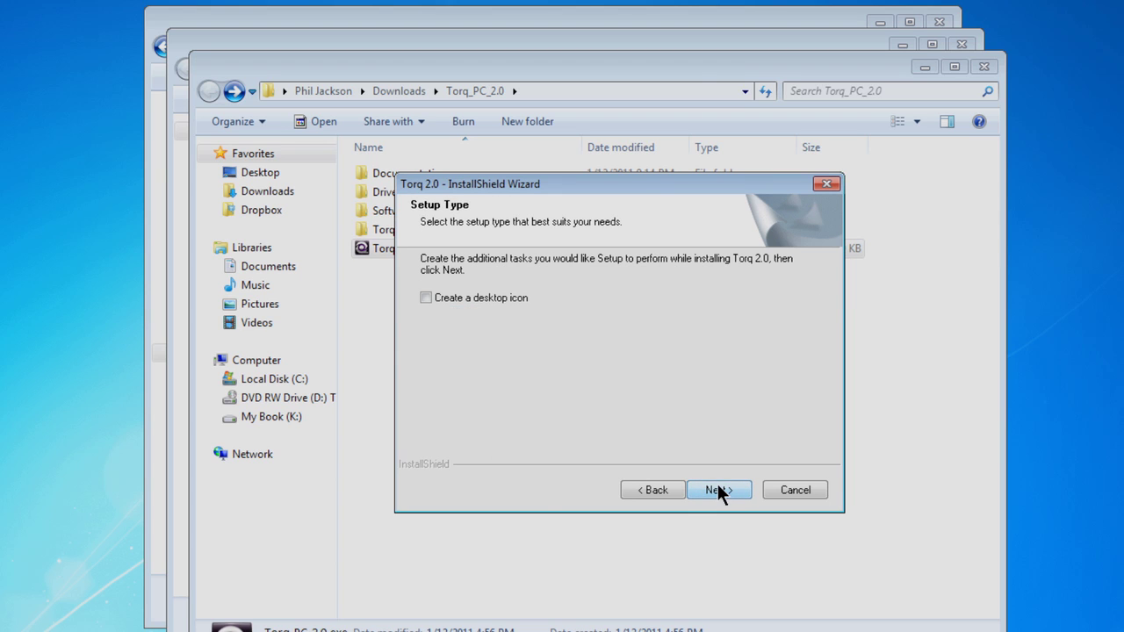
Enable 'Create a desktop icon' and install Torq 2.0.
click(480, 299)
click(734, 490)
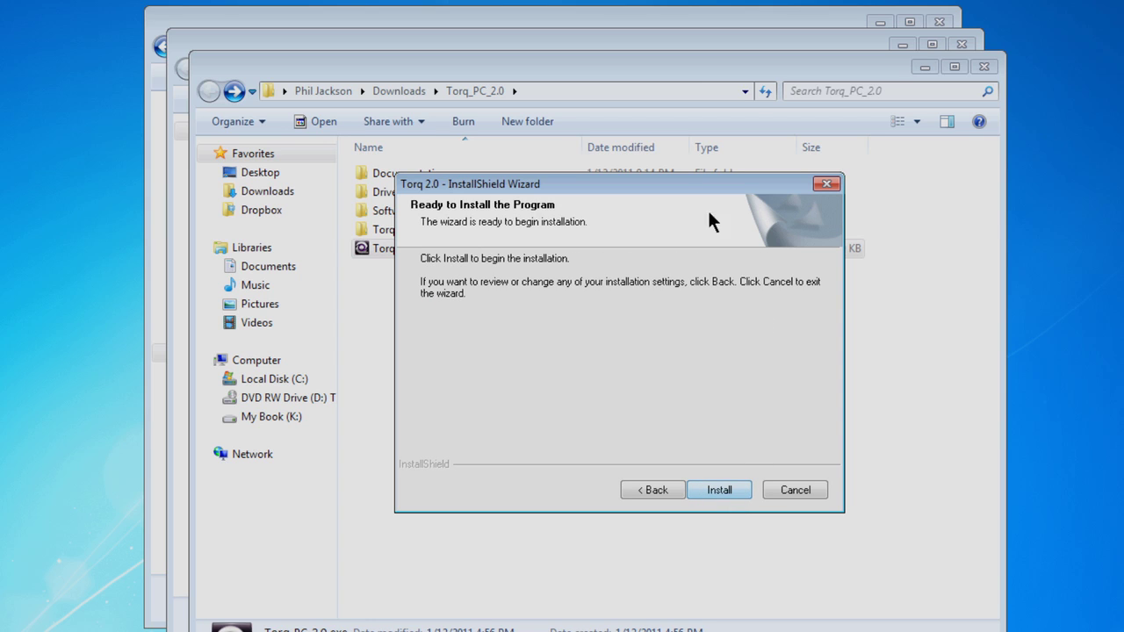
click(739, 489)
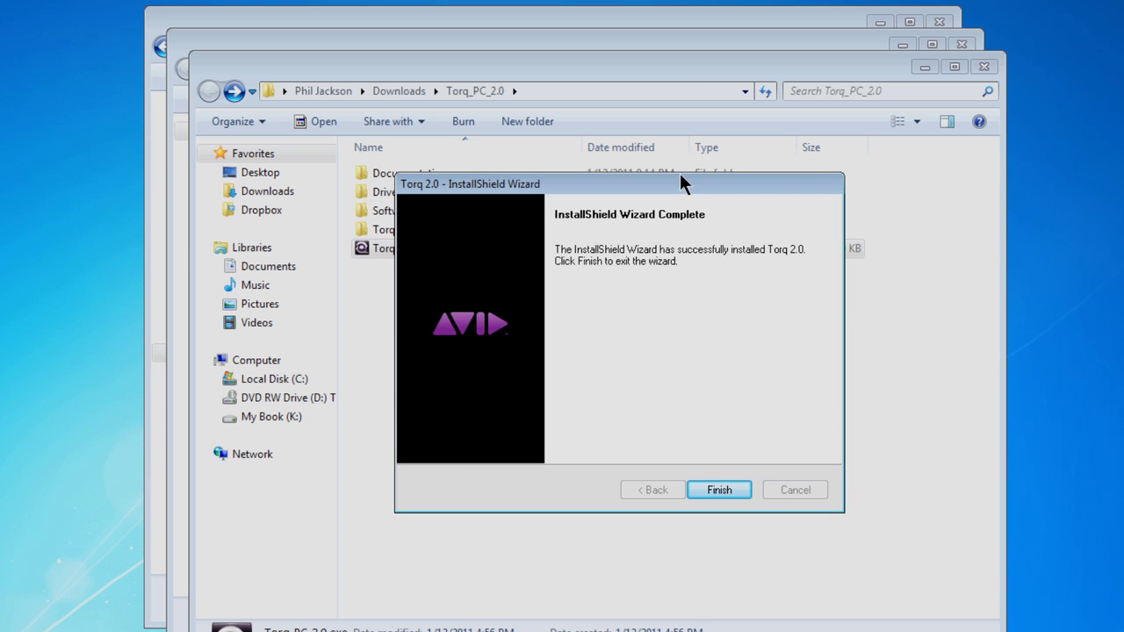
Finish the installer, close both Explorer windows, and start Torq 2.0 from its desktop shortcut.
click(733, 492)
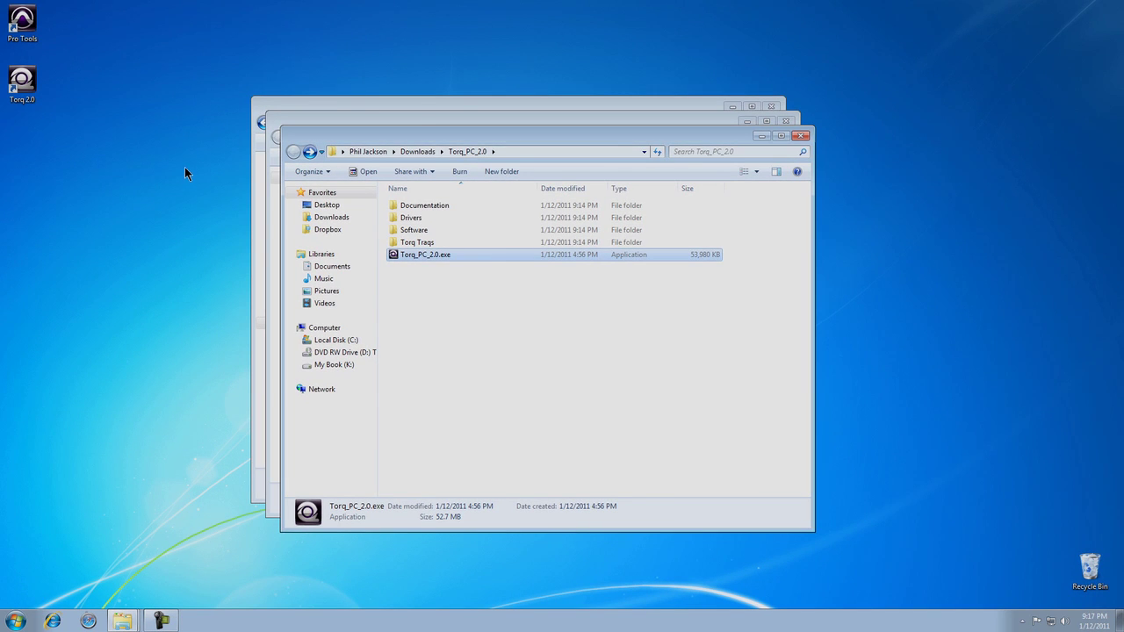
key(alt+F4)
key(alt+F4)
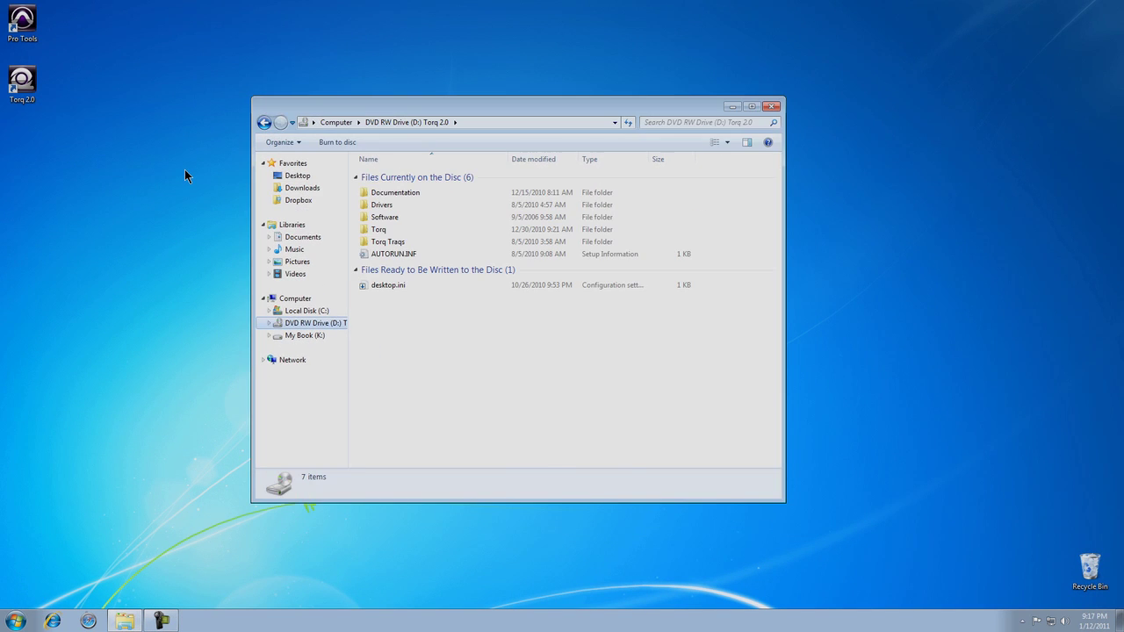
key(alt+F4)
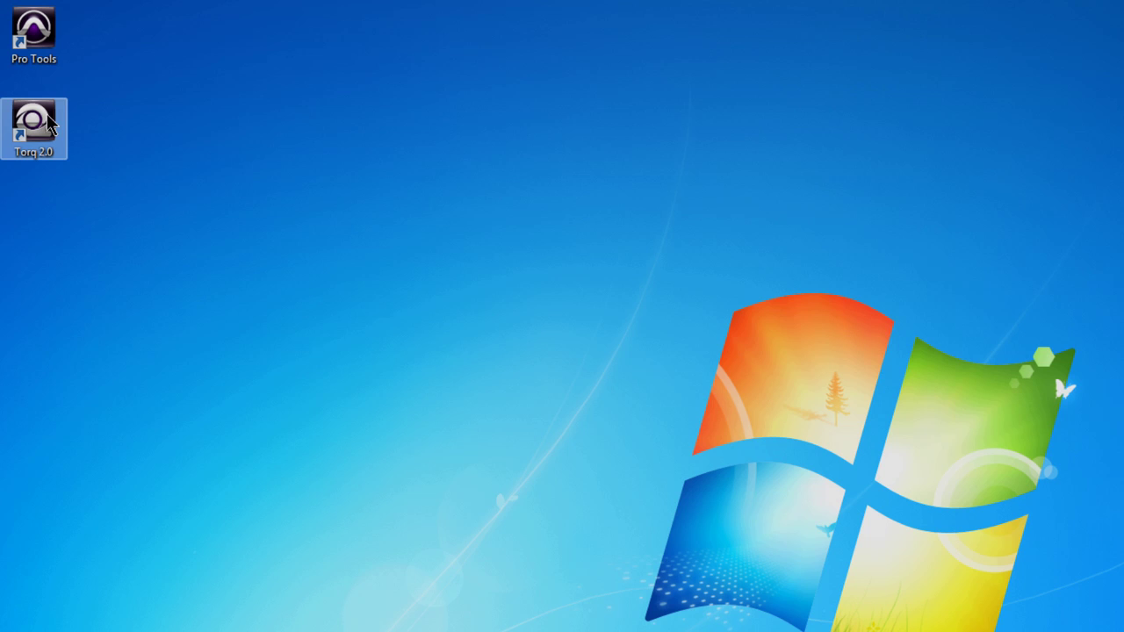
double_click(35, 127)
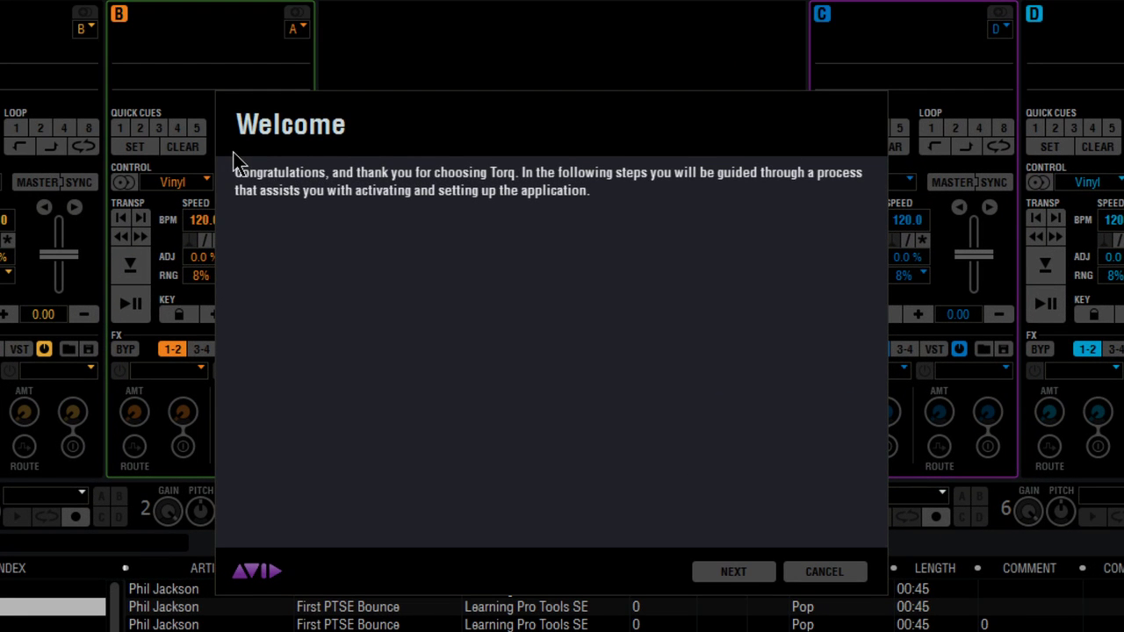
Choose Internet Activation and paste the serial number and System ID.
click(720, 575)
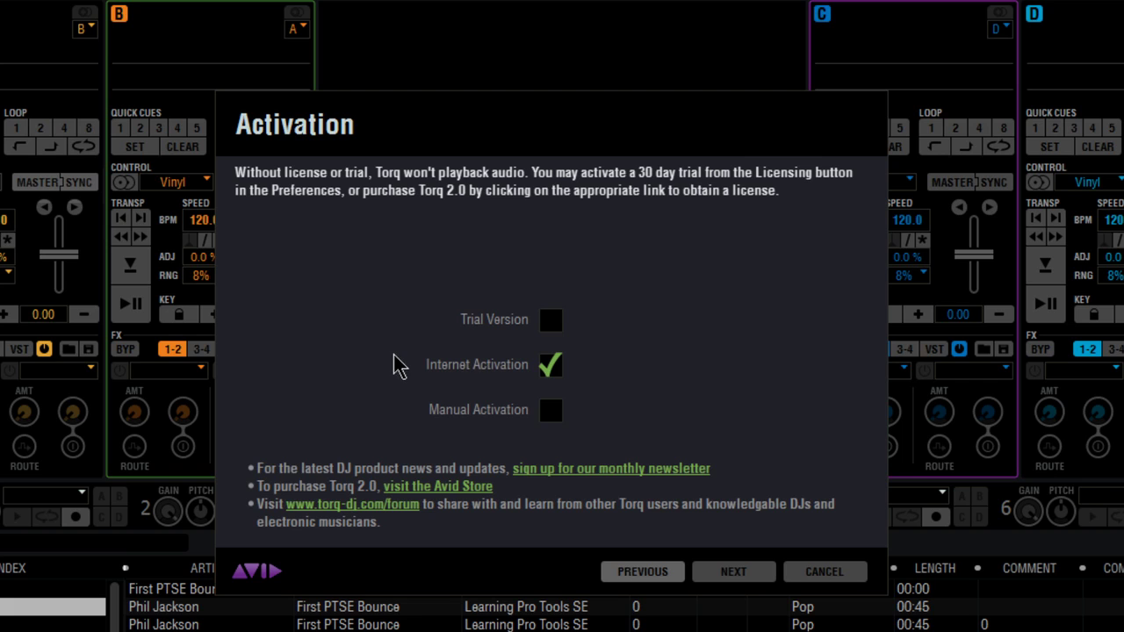
click(732, 573)
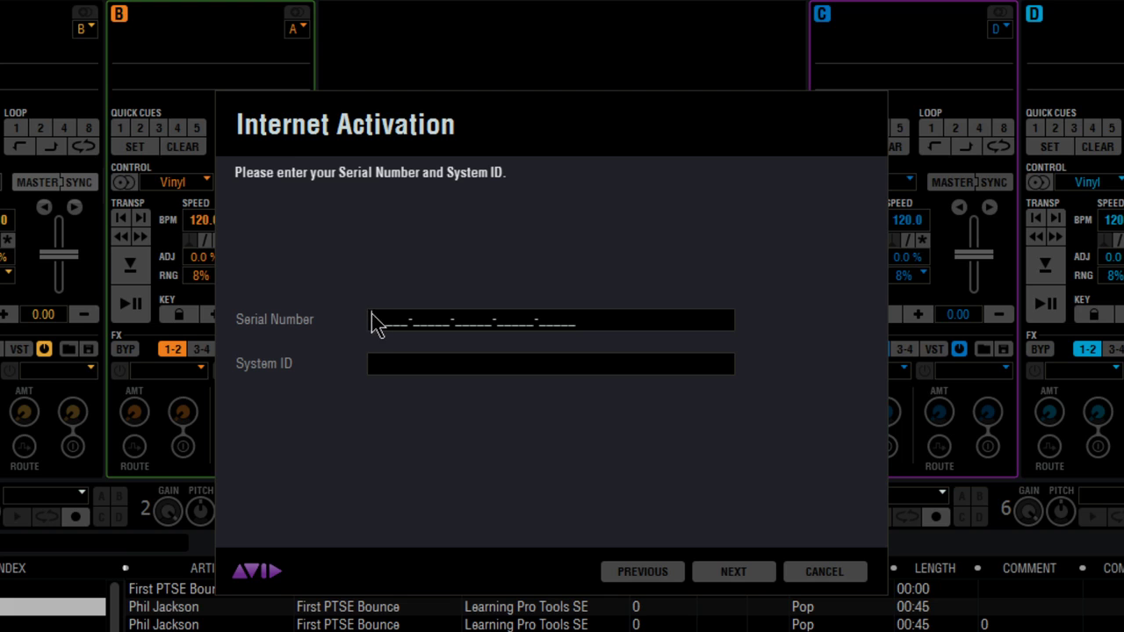
key(ctrl+v)
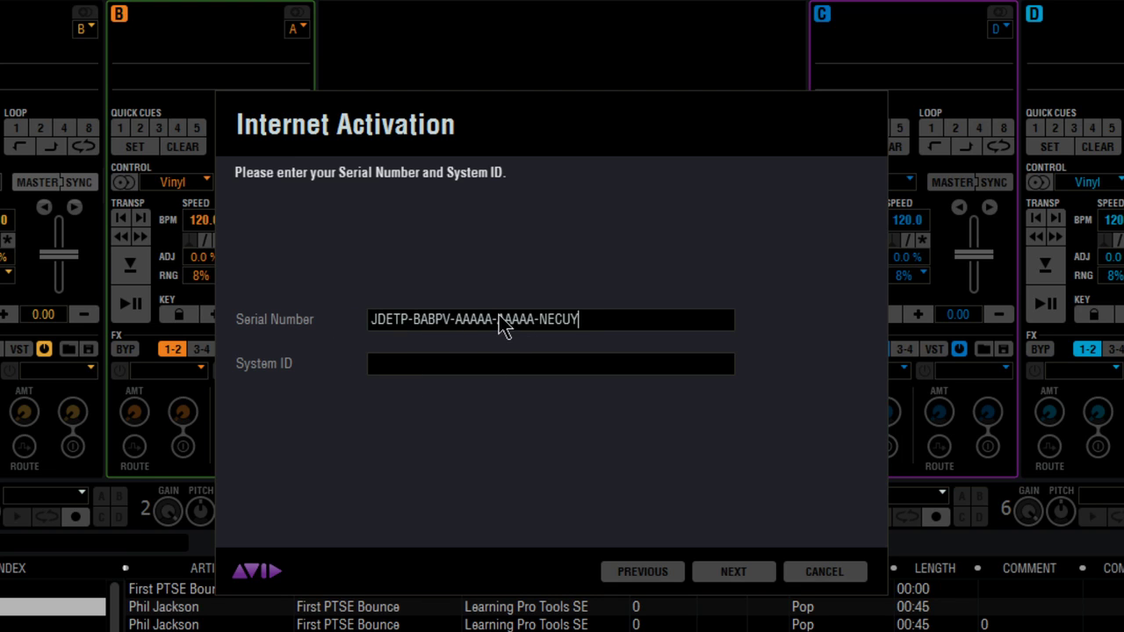
click(494, 362)
key(ctrl+v)
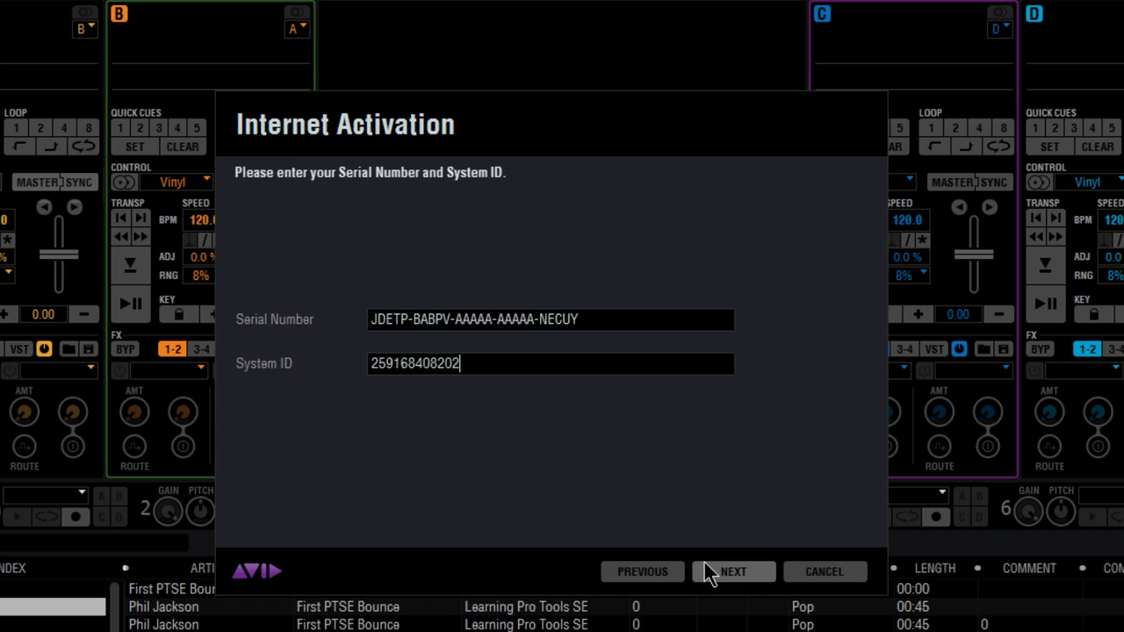
Go back and choose Manual Activation to bring up the Machine ID form.
click(641, 578)
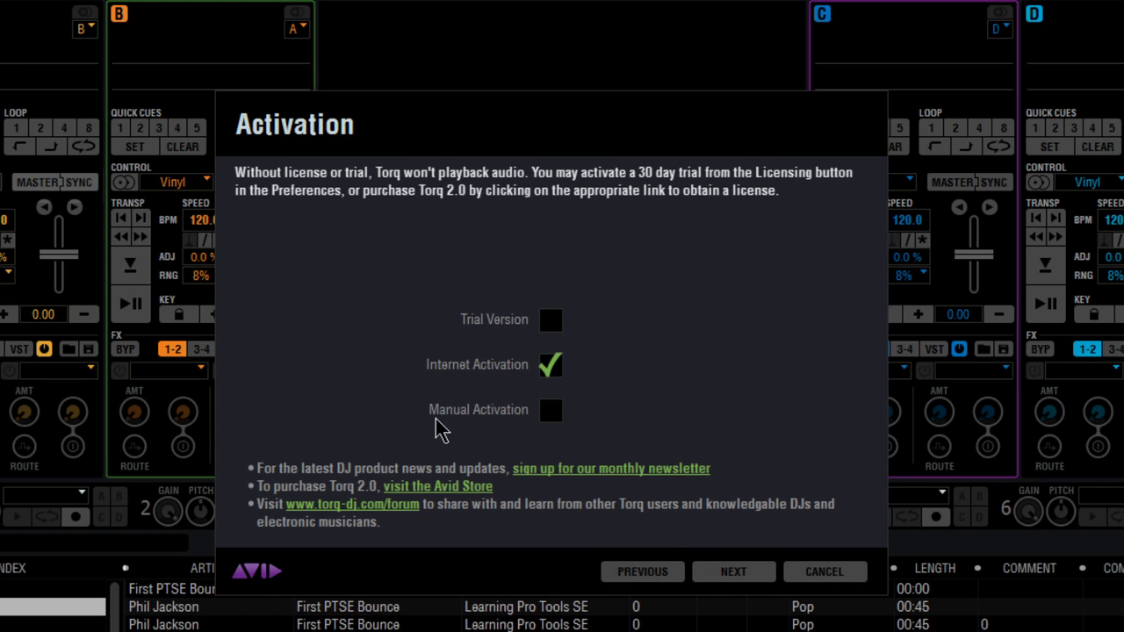
click(553, 409)
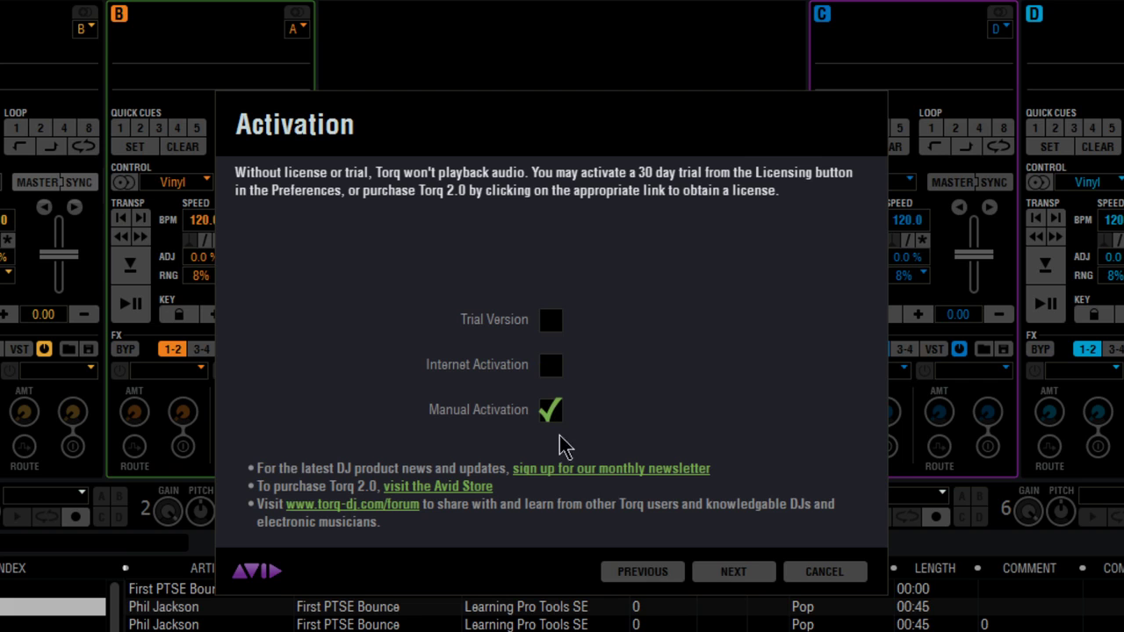
click(710, 571)
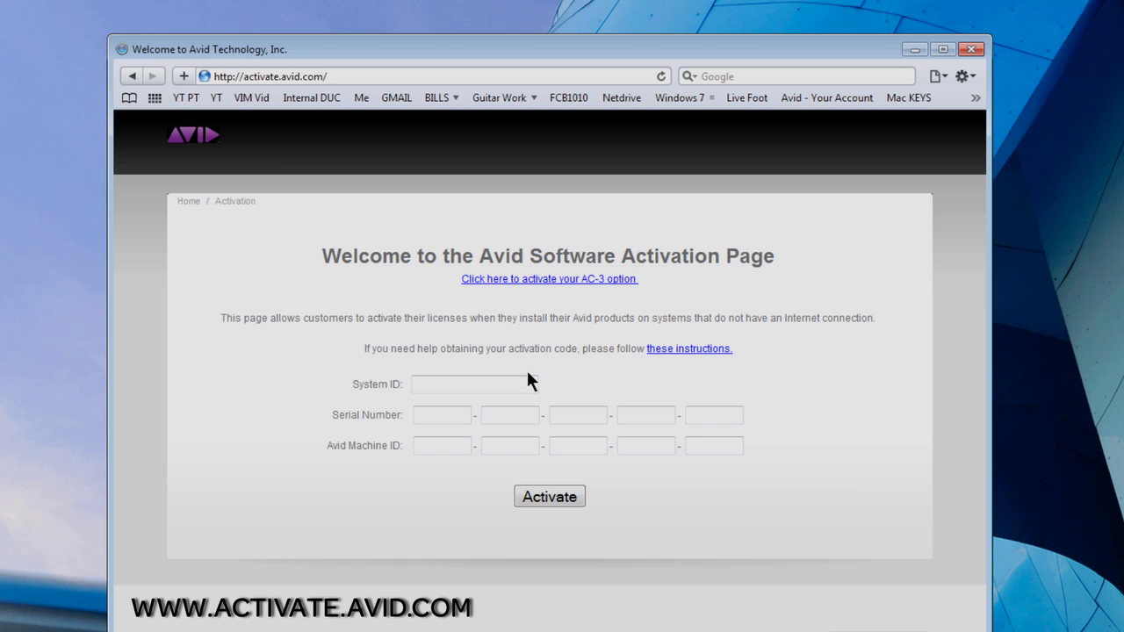
Submit the filled-in activation details on activate.avid.com to get the activation code.
click(757, 463)
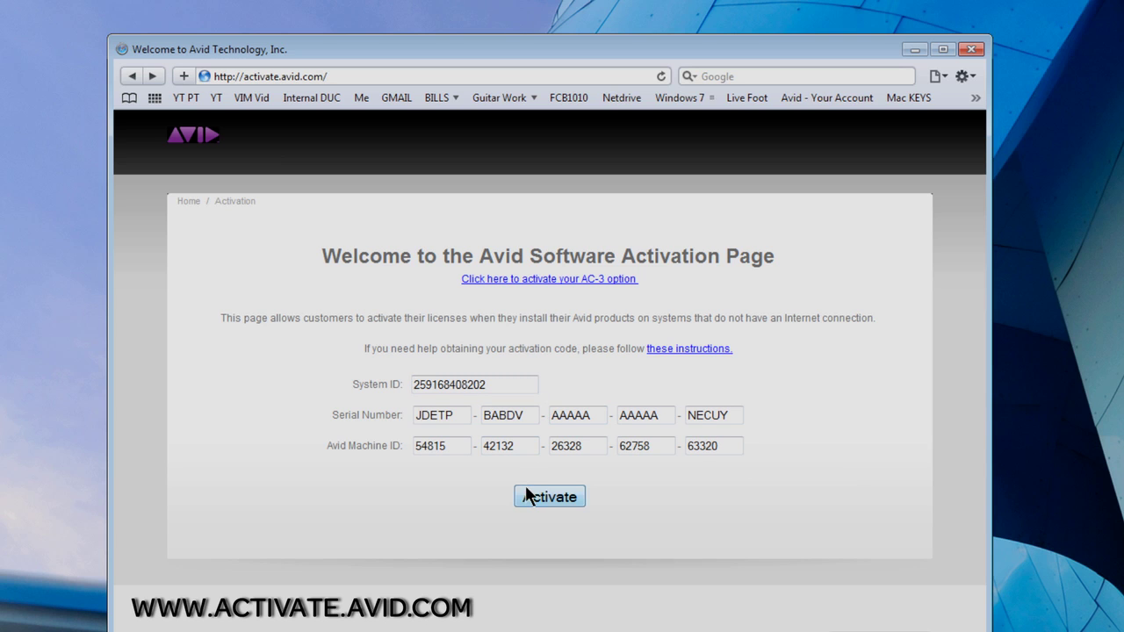
click(526, 491)
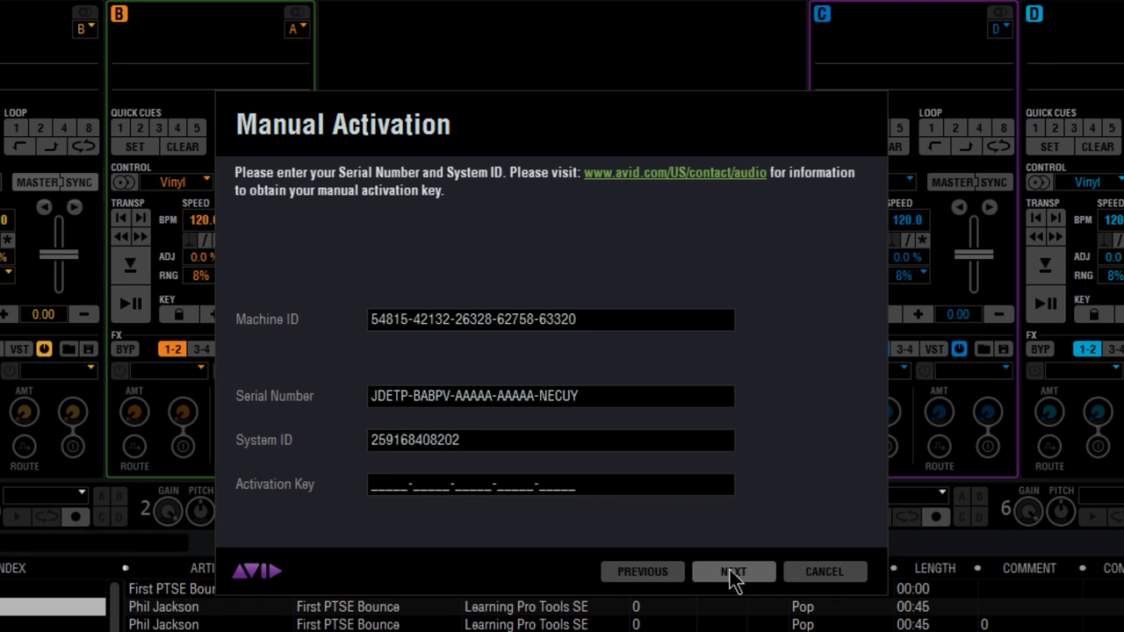
Go back and choose Trial Version to activate the 30-day trial.
click(647, 580)
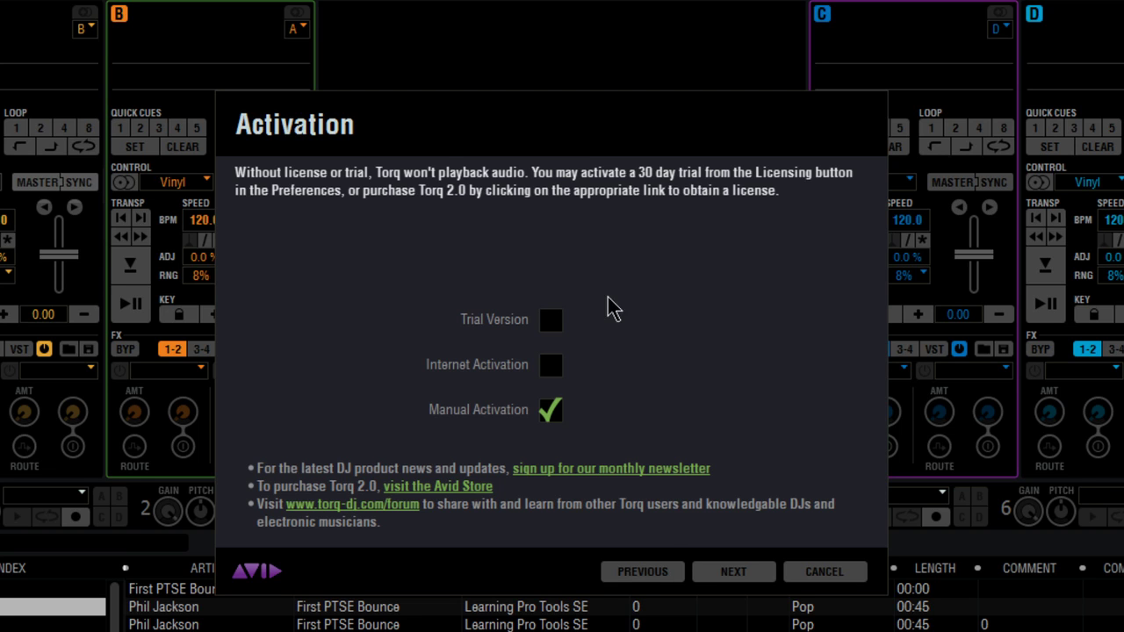
click(550, 321)
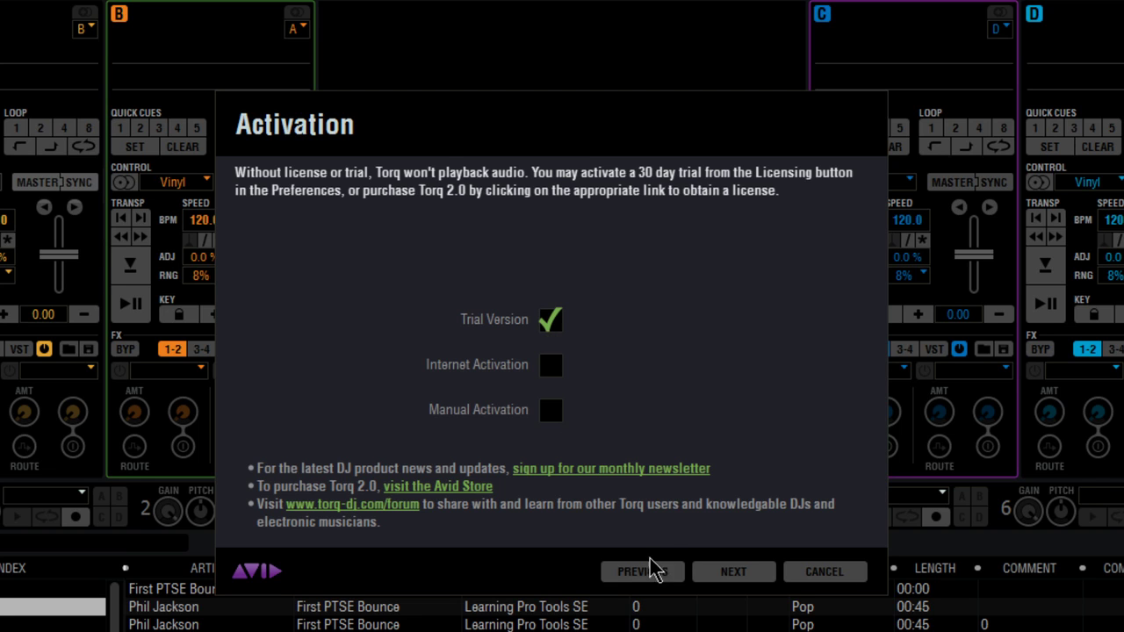
click(708, 578)
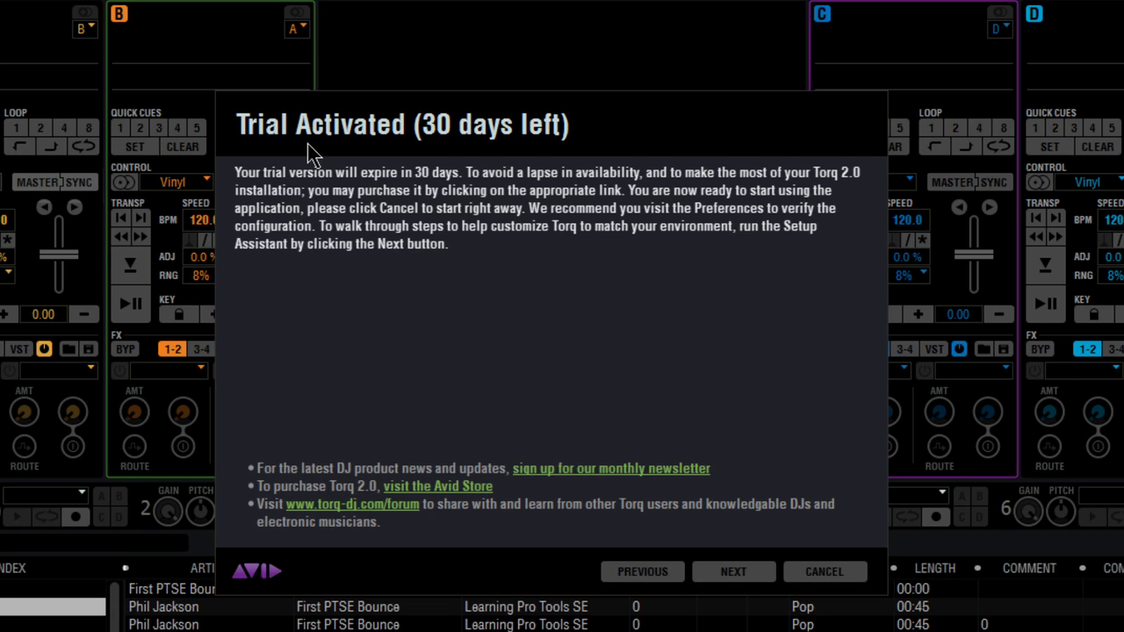
Run Automatic Setup in the Setup Assistant and accept its settings summary.
click(701, 573)
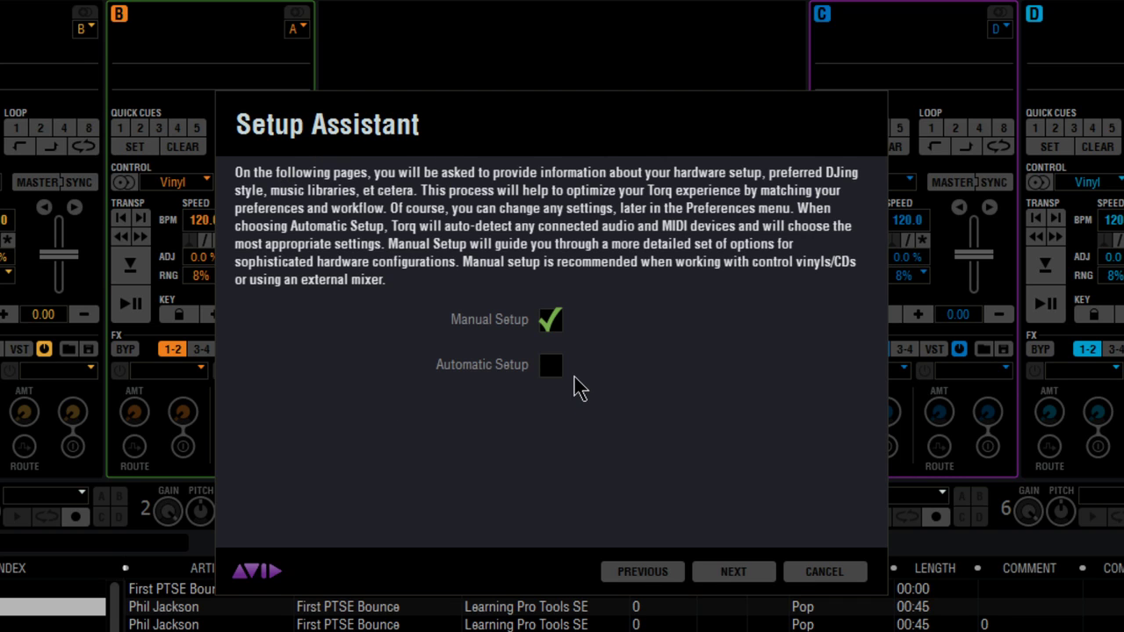
click(551, 365)
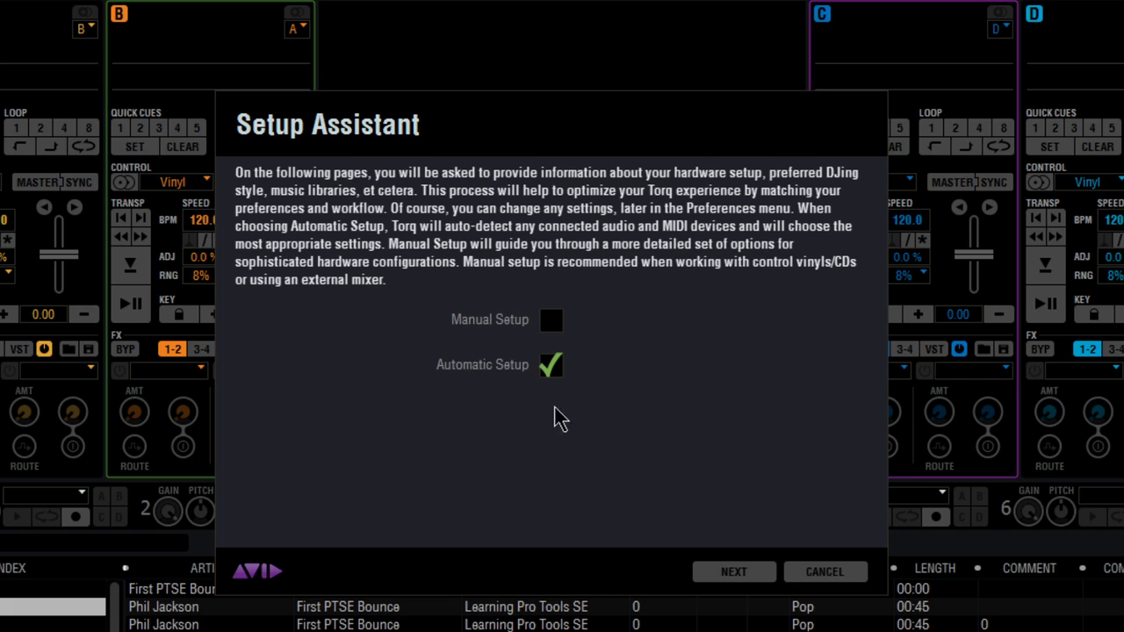
click(728, 581)
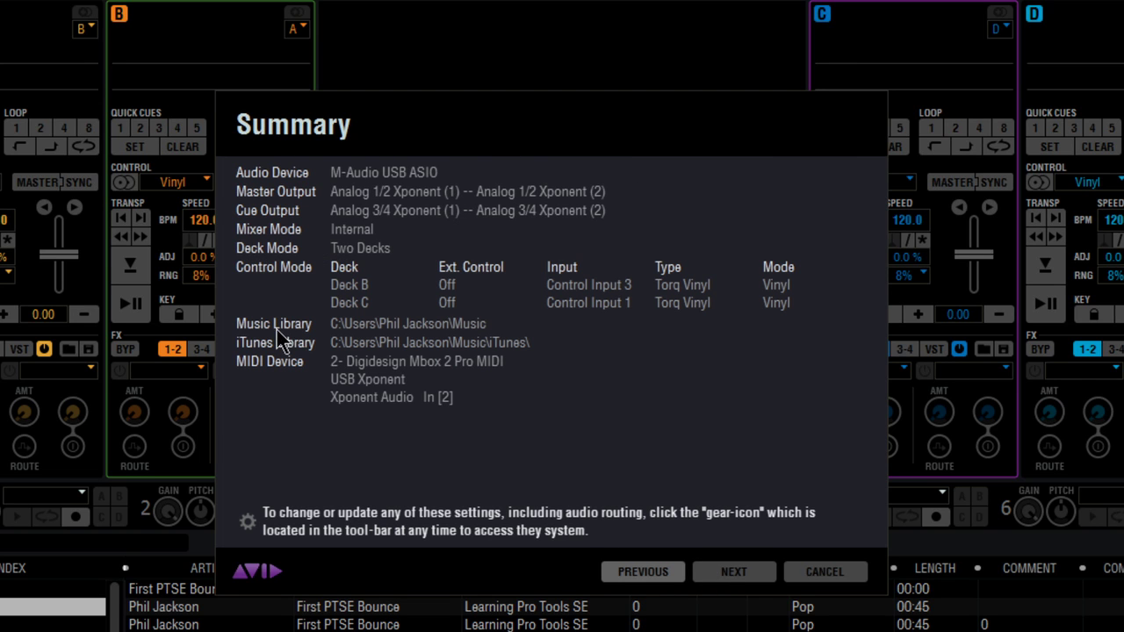
click(715, 575)
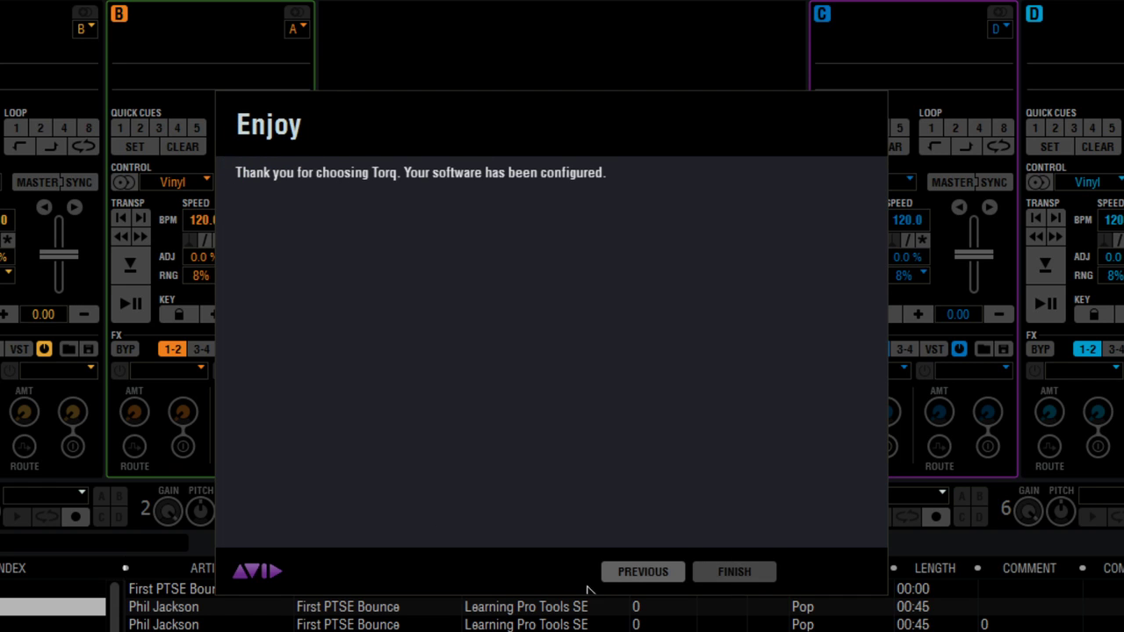
Return to the Setup Assistant start page and proceed with Manual Setup to Audio Device Setup.
click(618, 575)
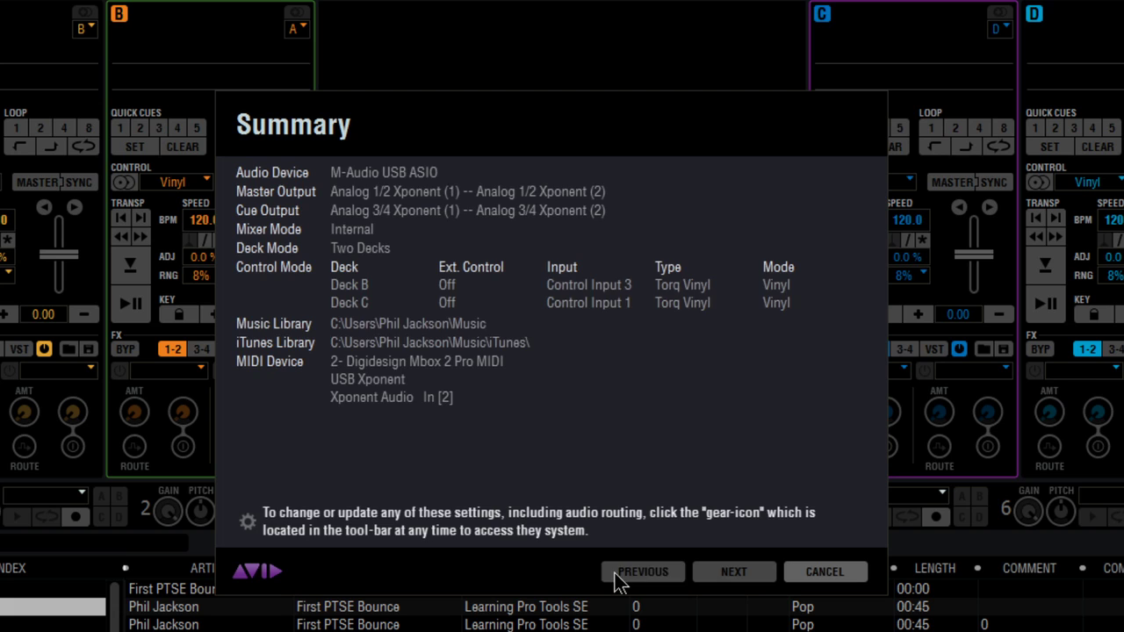
click(620, 576)
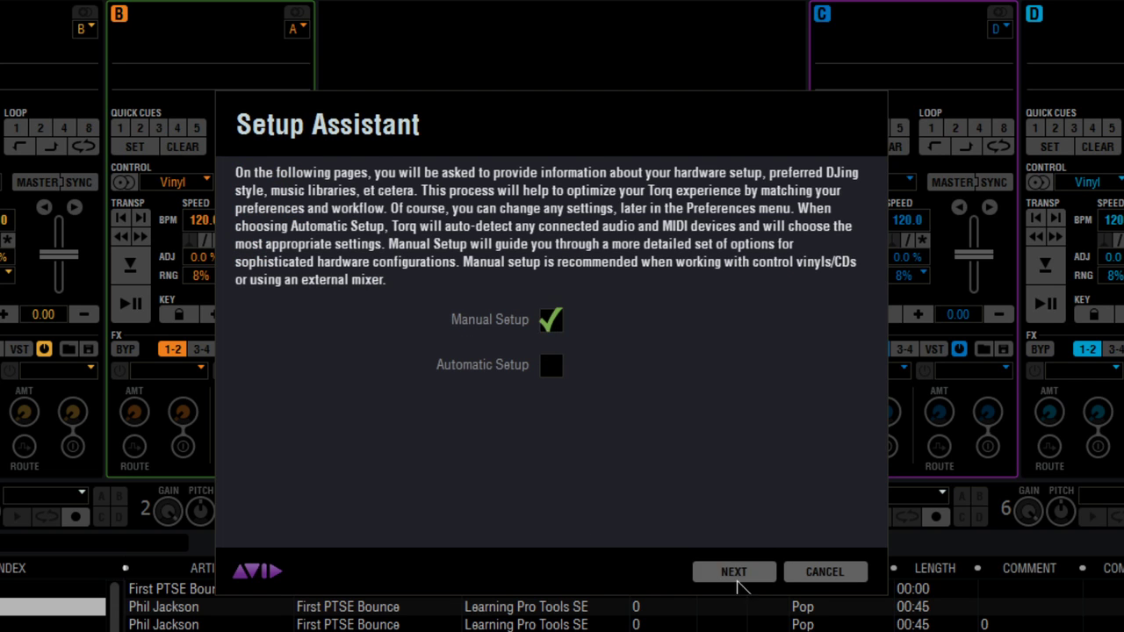
click(736, 572)
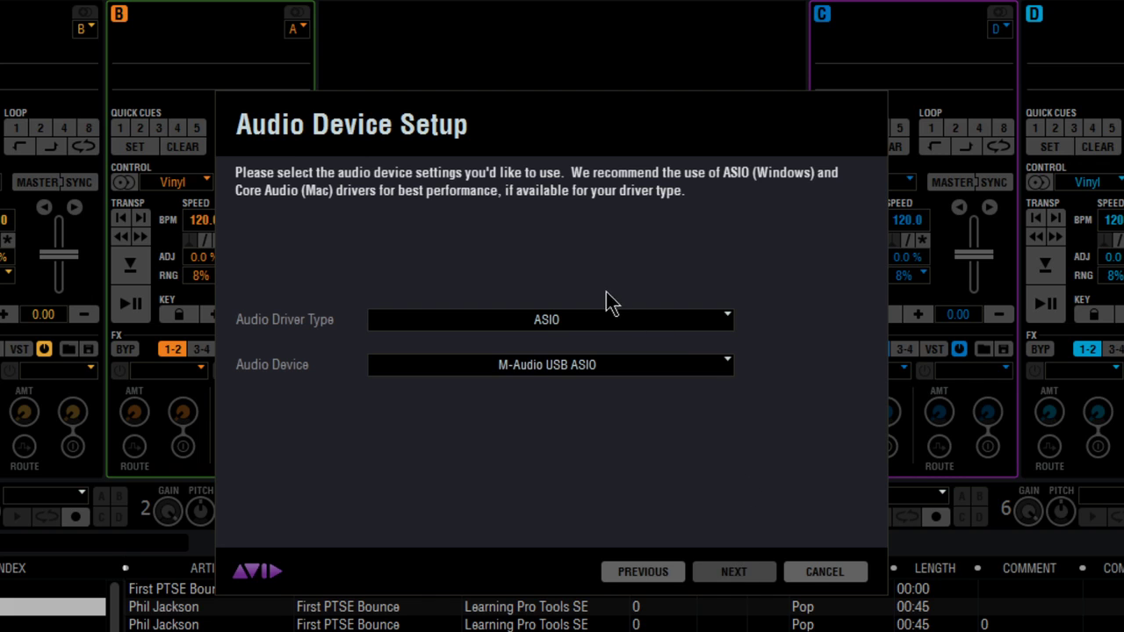
Select ASIO as the audio driver type and M-Audio USB ASIO as the audio device.
click(579, 322)
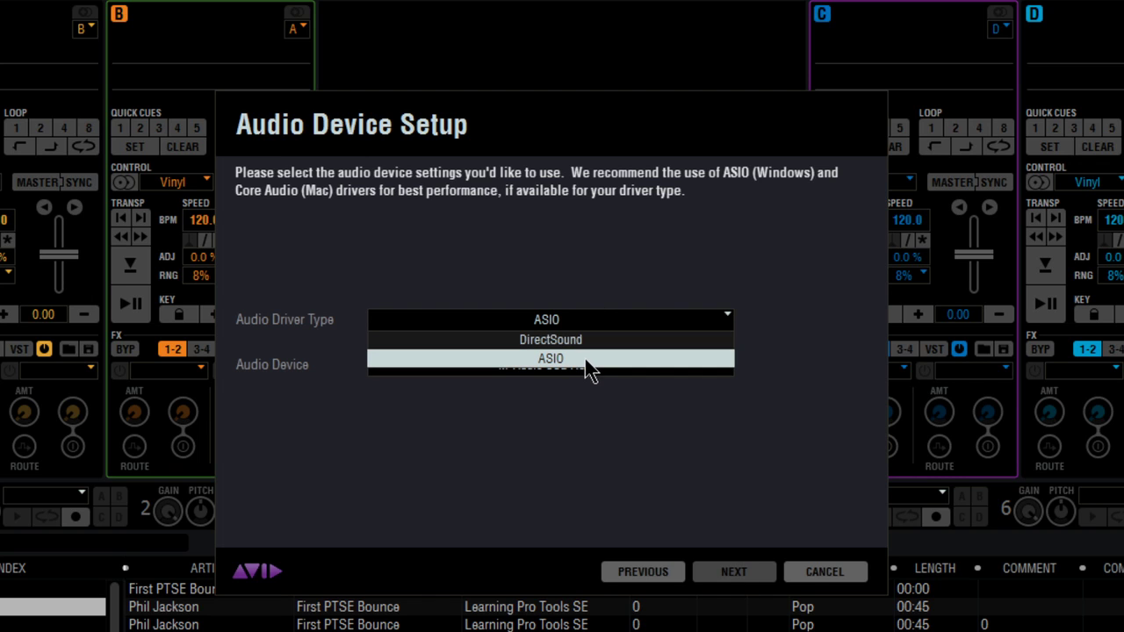
click(589, 359)
click(589, 365)
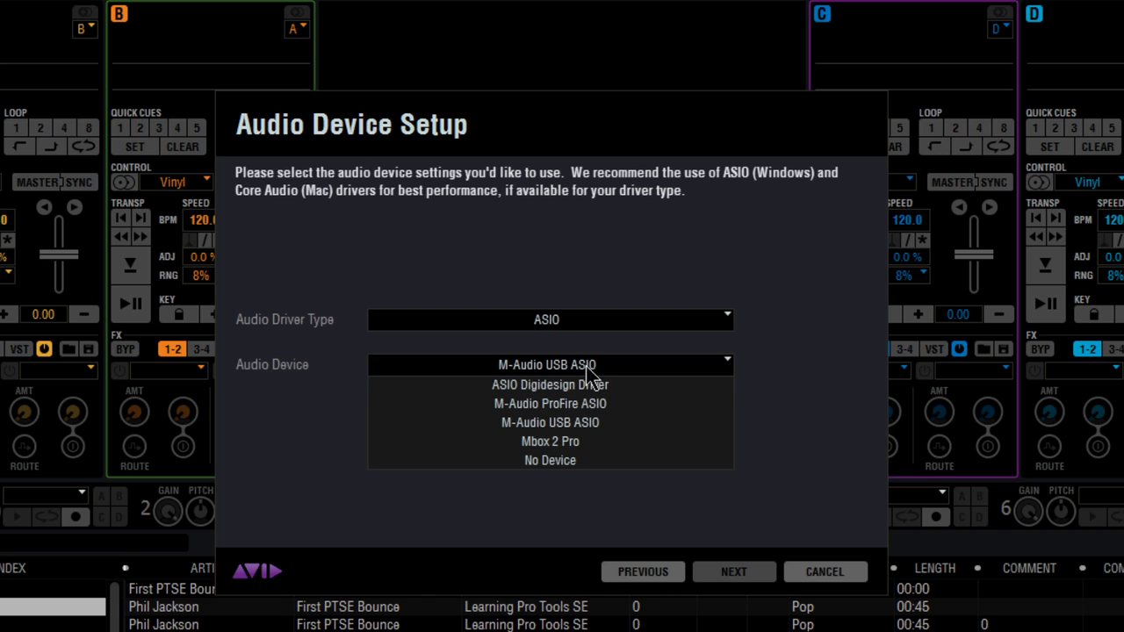
click(587, 424)
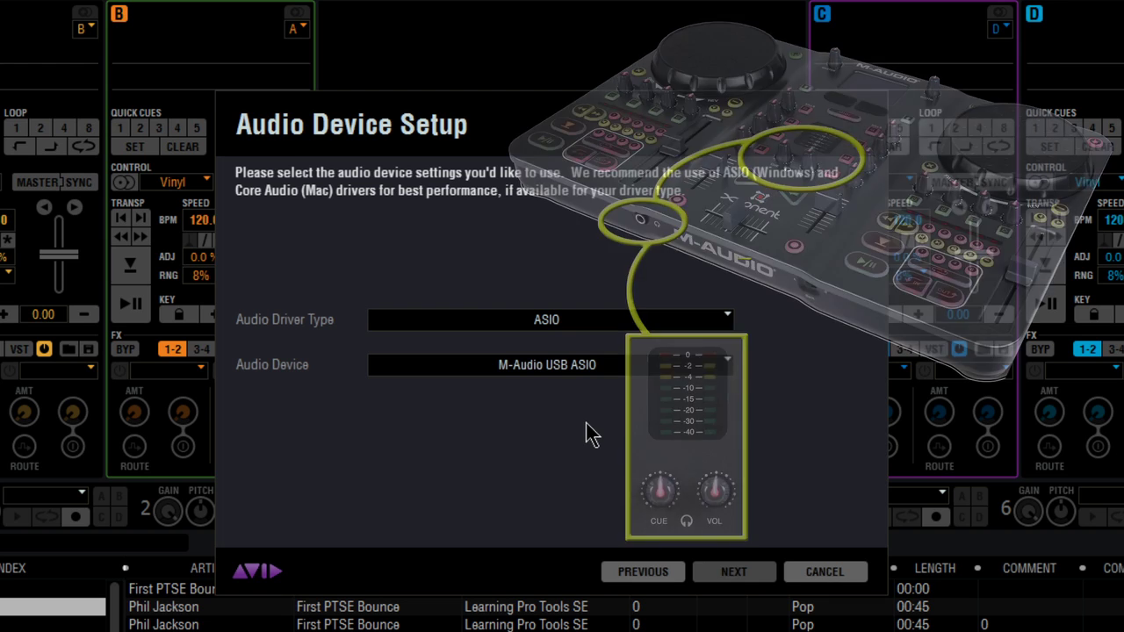
click(732, 572)
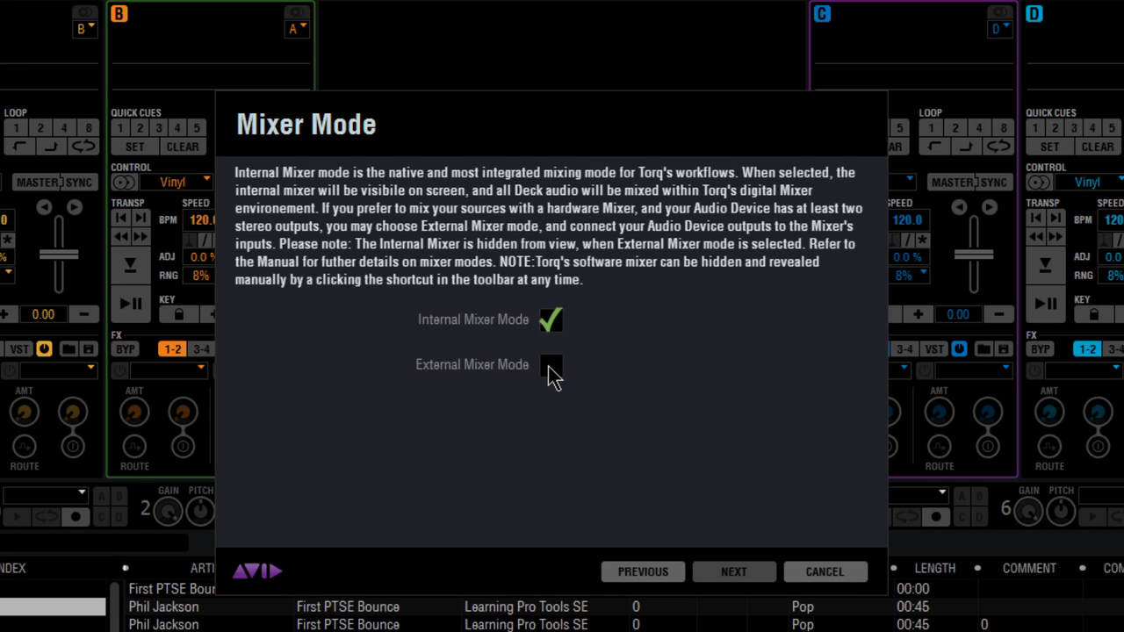
Keep Internal Mixer Mode and Two Decks, advancing to the MIDI Device Setup page.
click(549, 366)
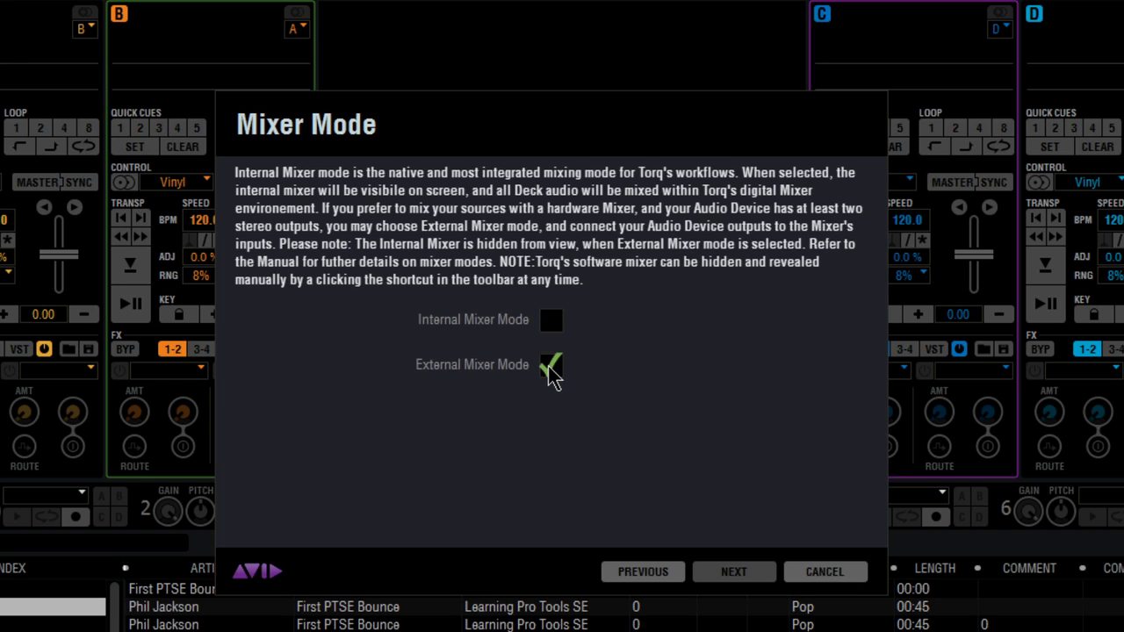
click(700, 576)
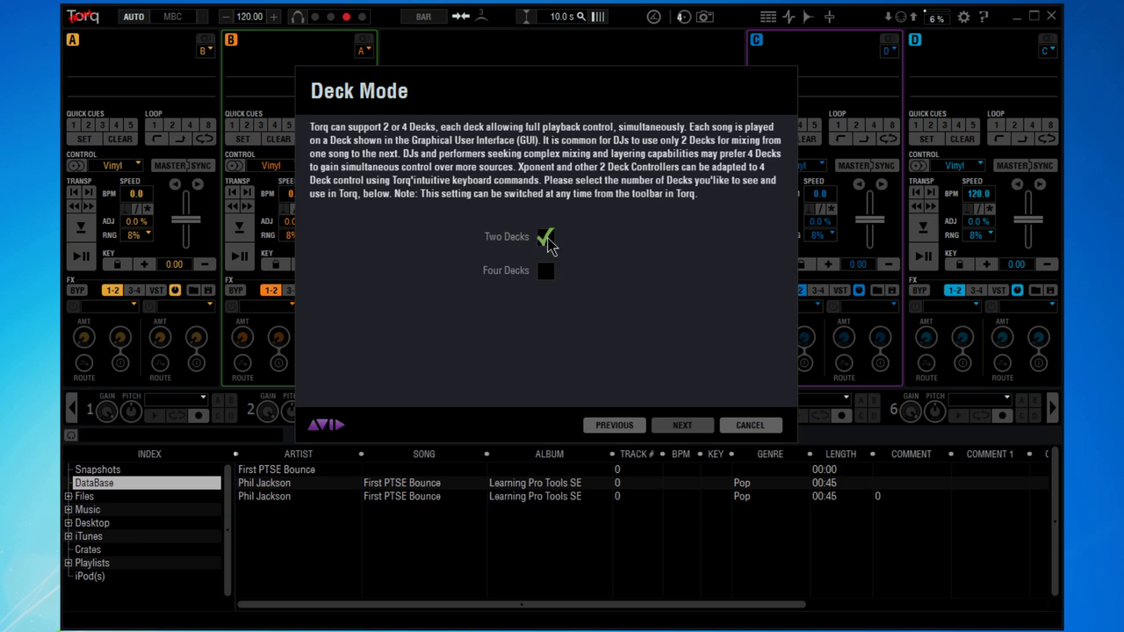
click(682, 426)
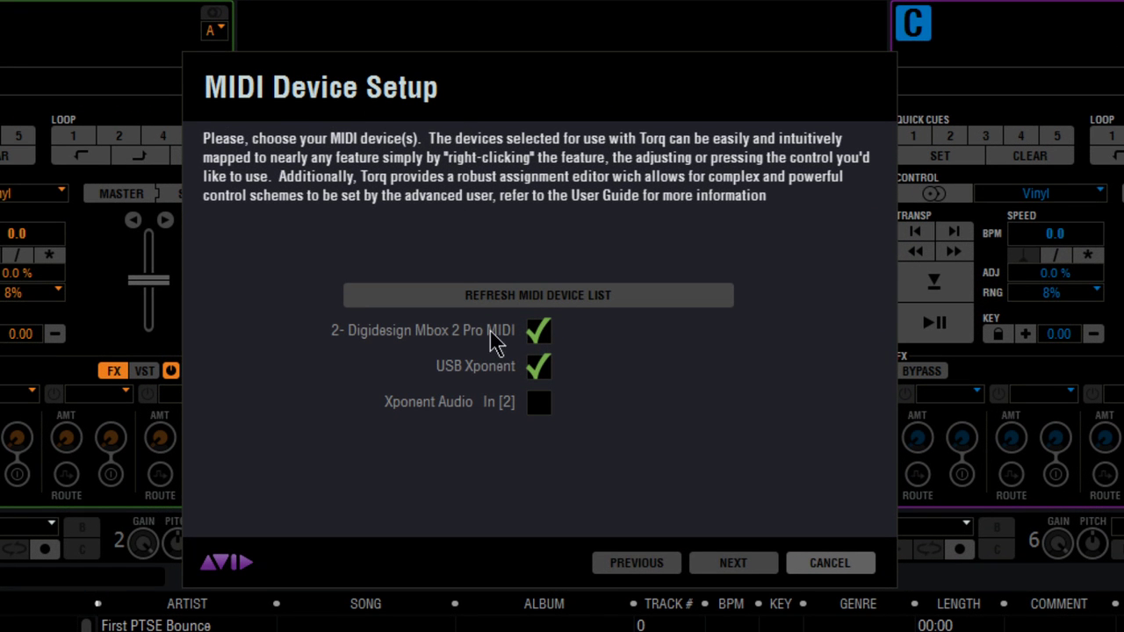
Untick Digidesign Mbox 2 Pro MIDI, accept the default music and iTunes library locations, and finish.
click(538, 332)
click(726, 566)
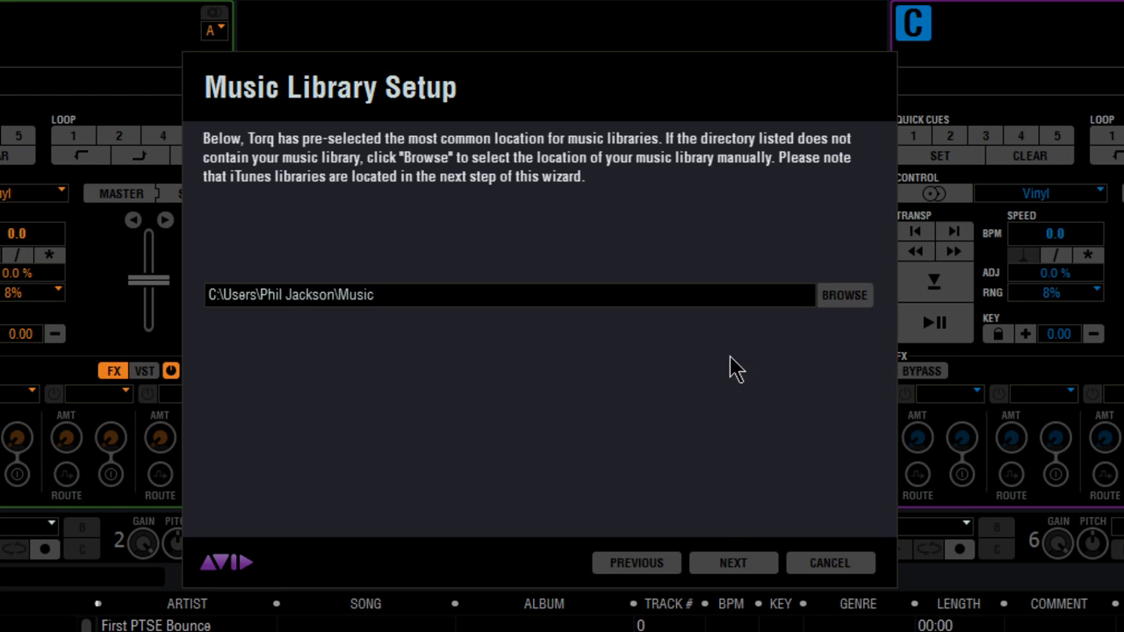
click(735, 569)
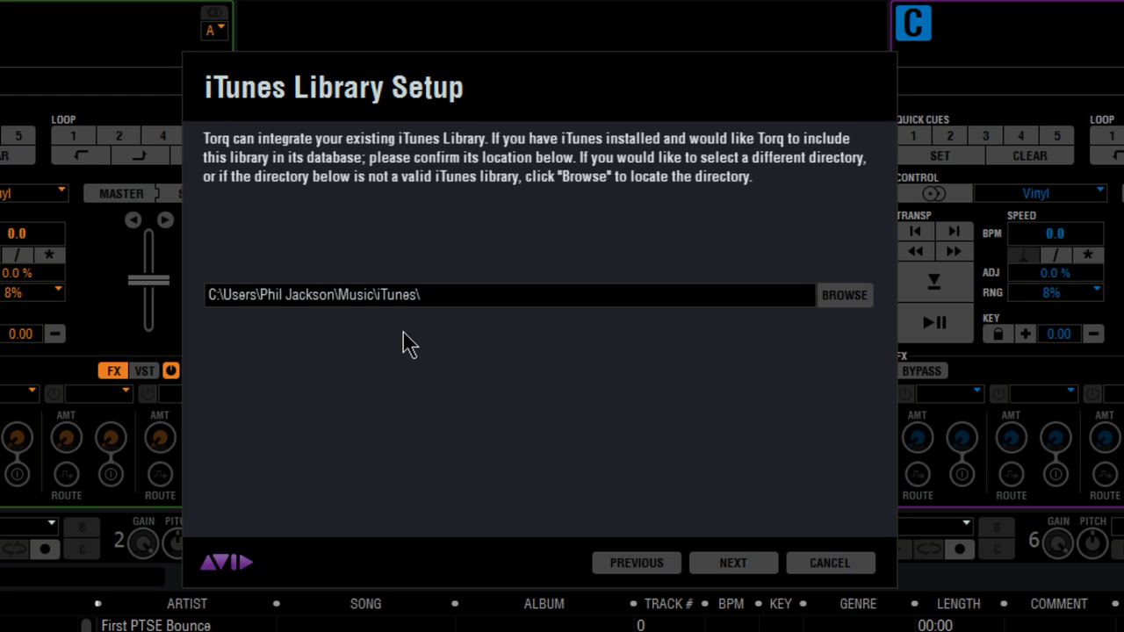
click(711, 568)
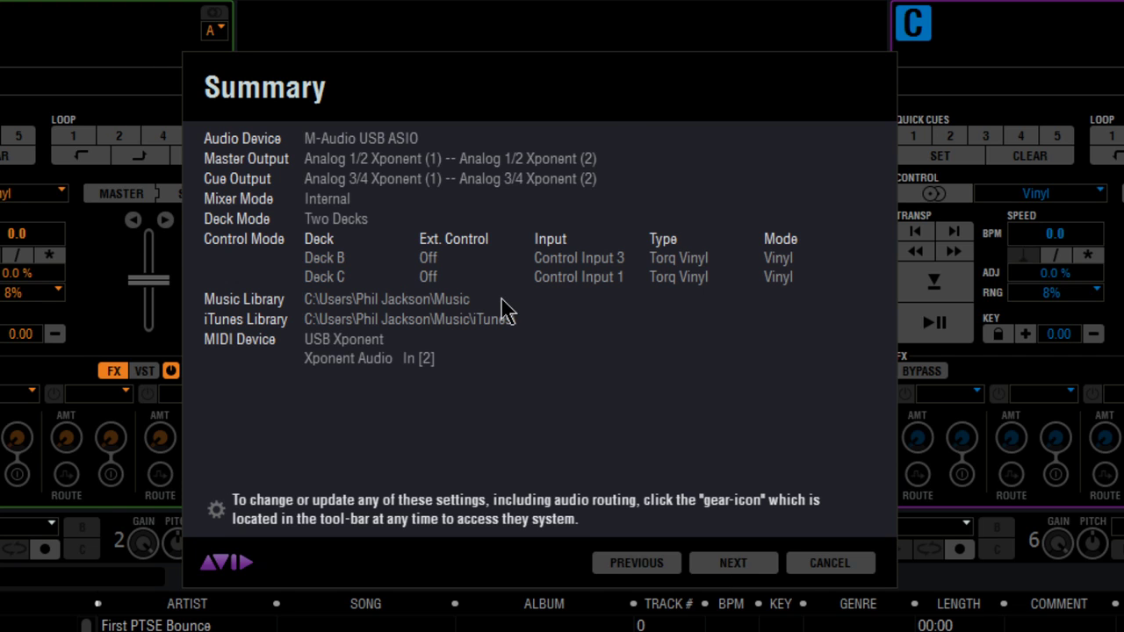
click(726, 569)
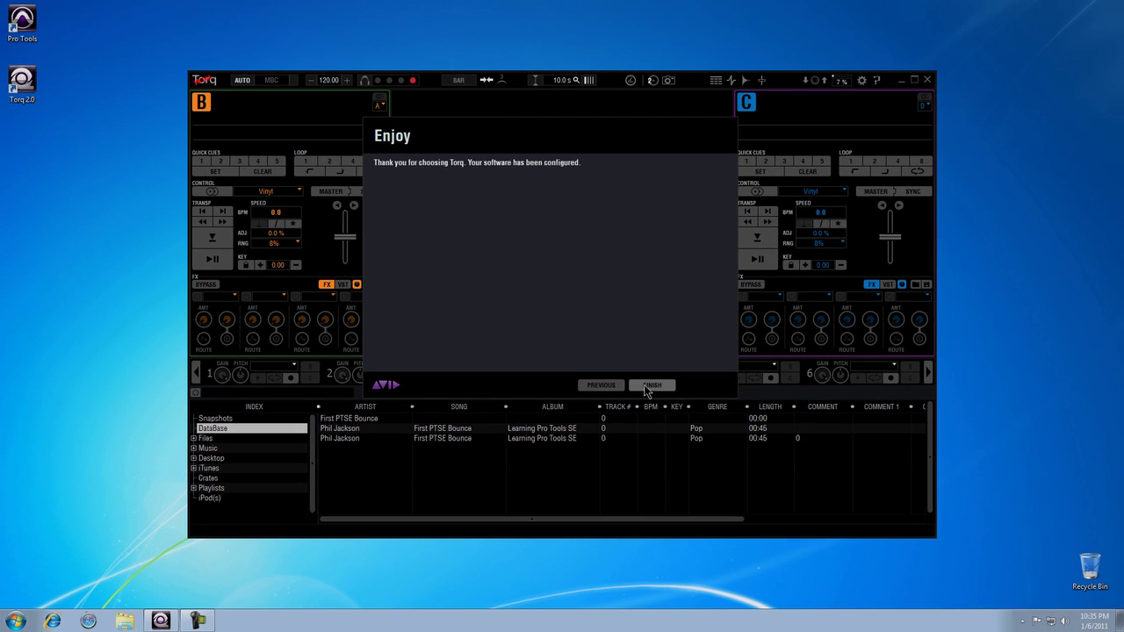
click(730, 555)
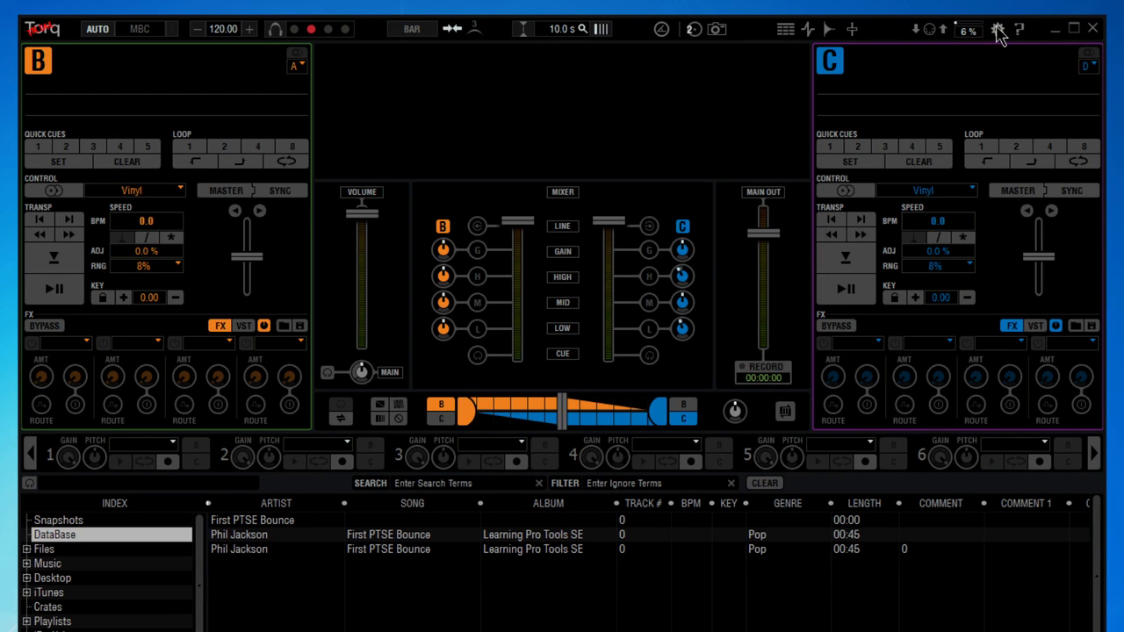
Activate the Torq licence through Internet Activation from the Preferences Licensing page.
click(999, 32)
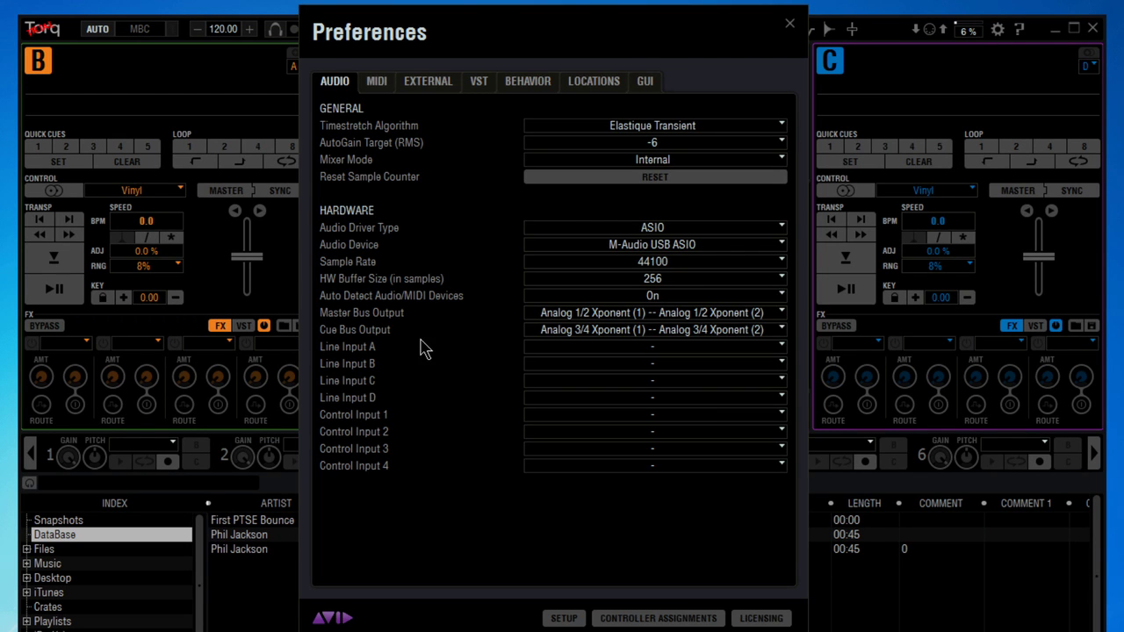
click(753, 618)
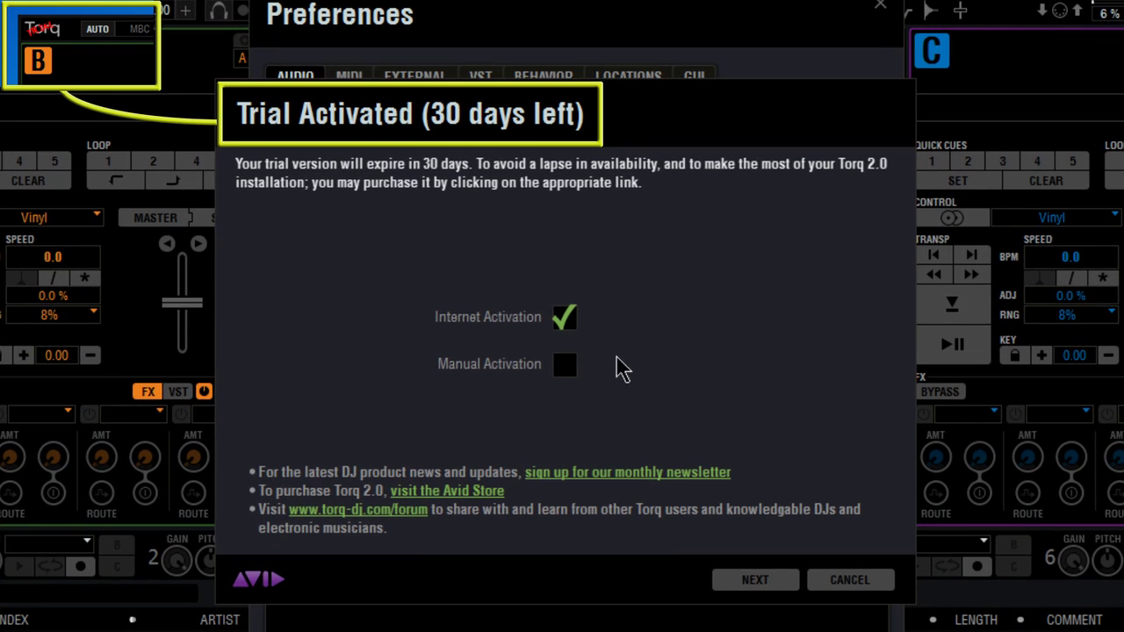
click(773, 581)
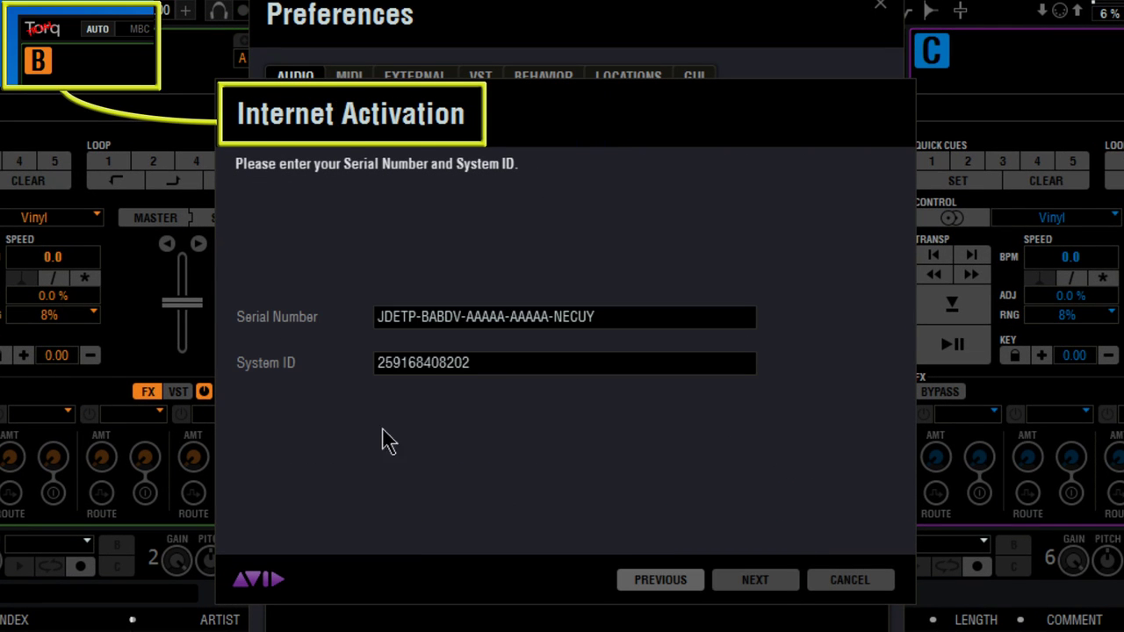
click(753, 587)
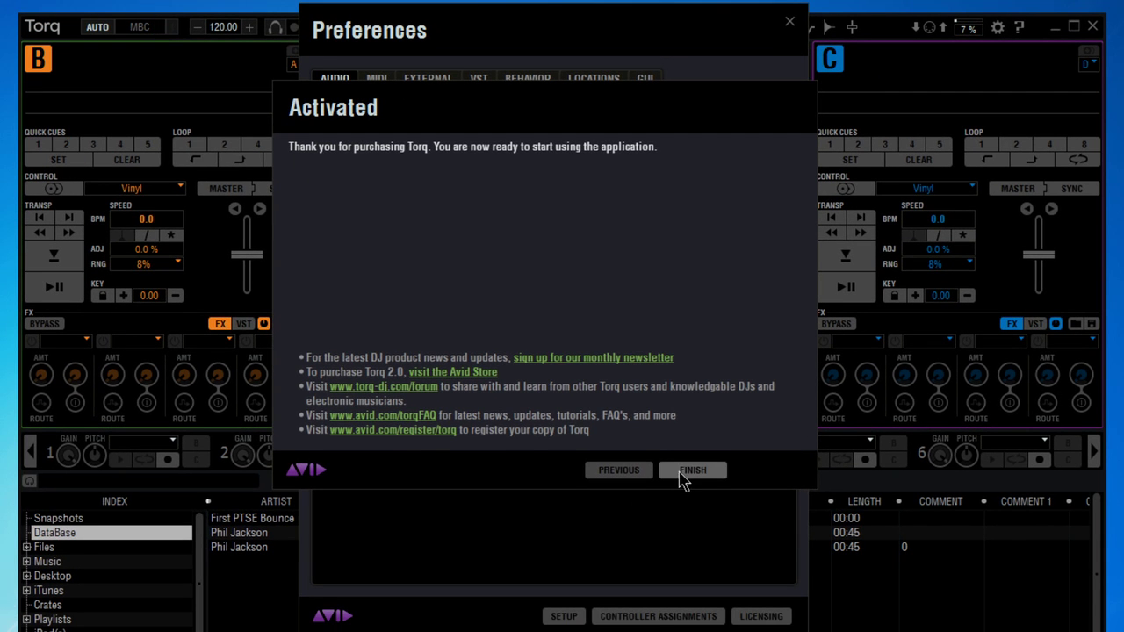
Deactivate the licence to return to the 30-day trial, then dismiss the Trial Activated dialog.
click(755, 580)
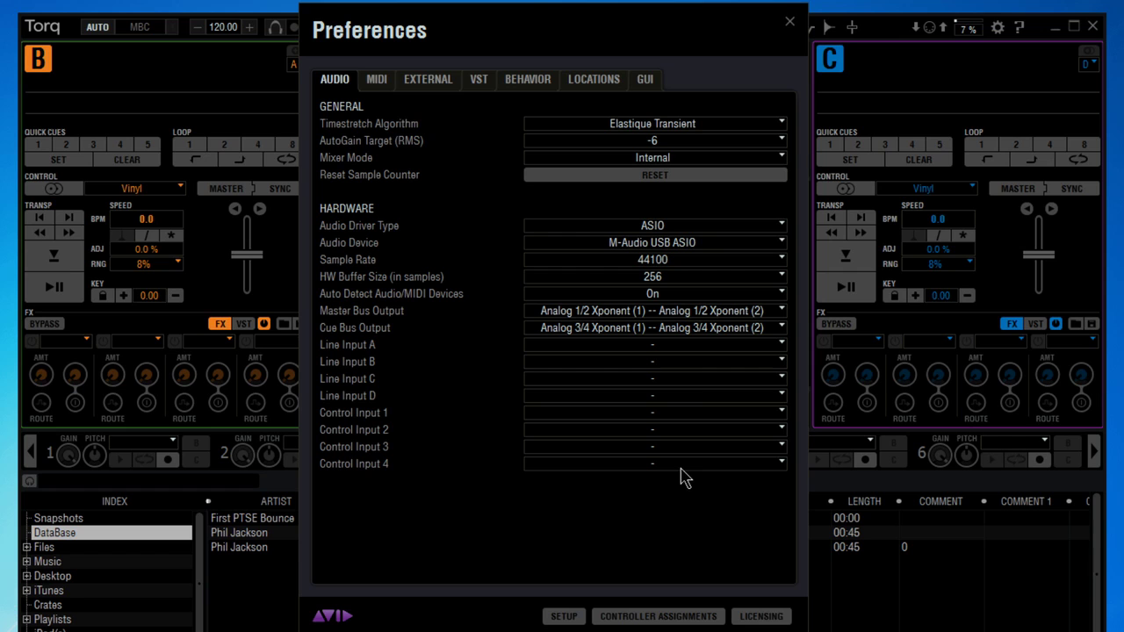
click(772, 616)
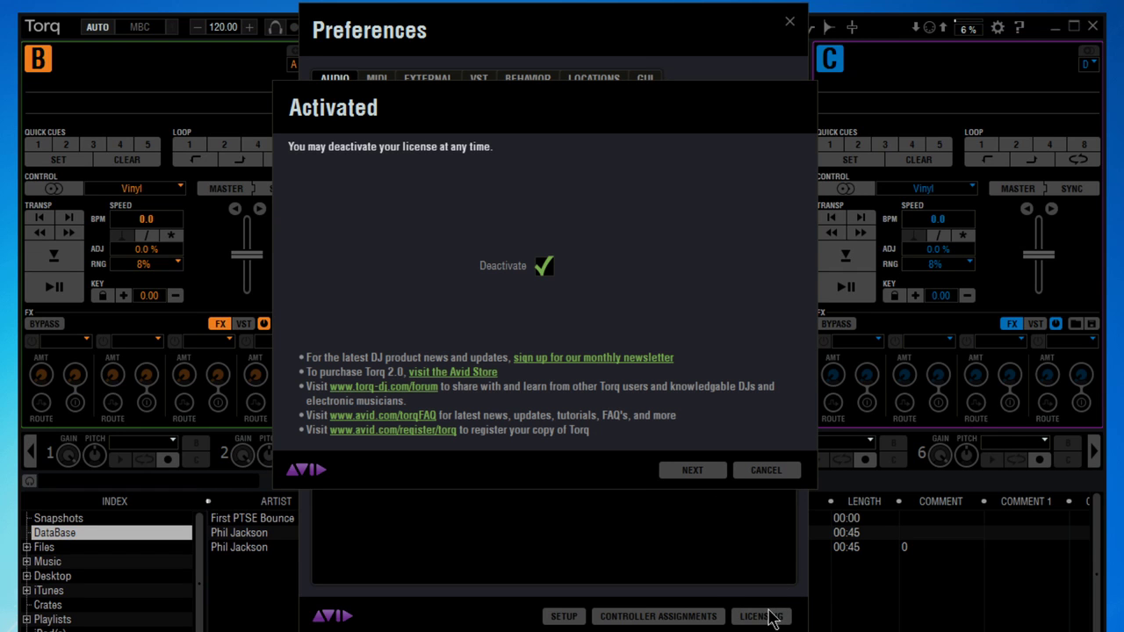
click(692, 475)
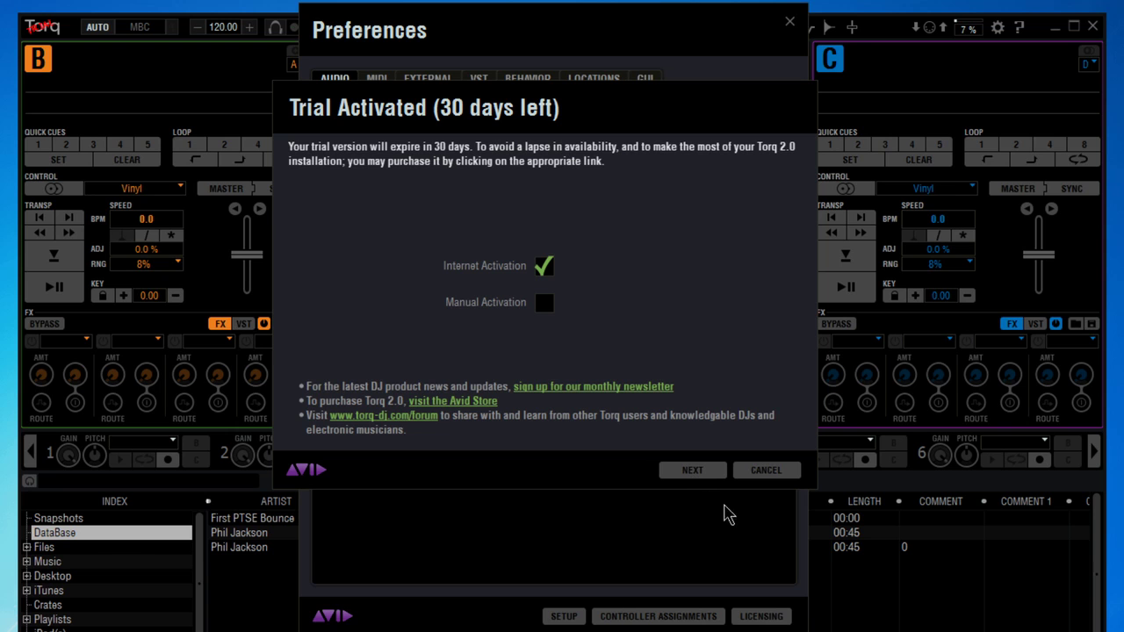
click(778, 473)
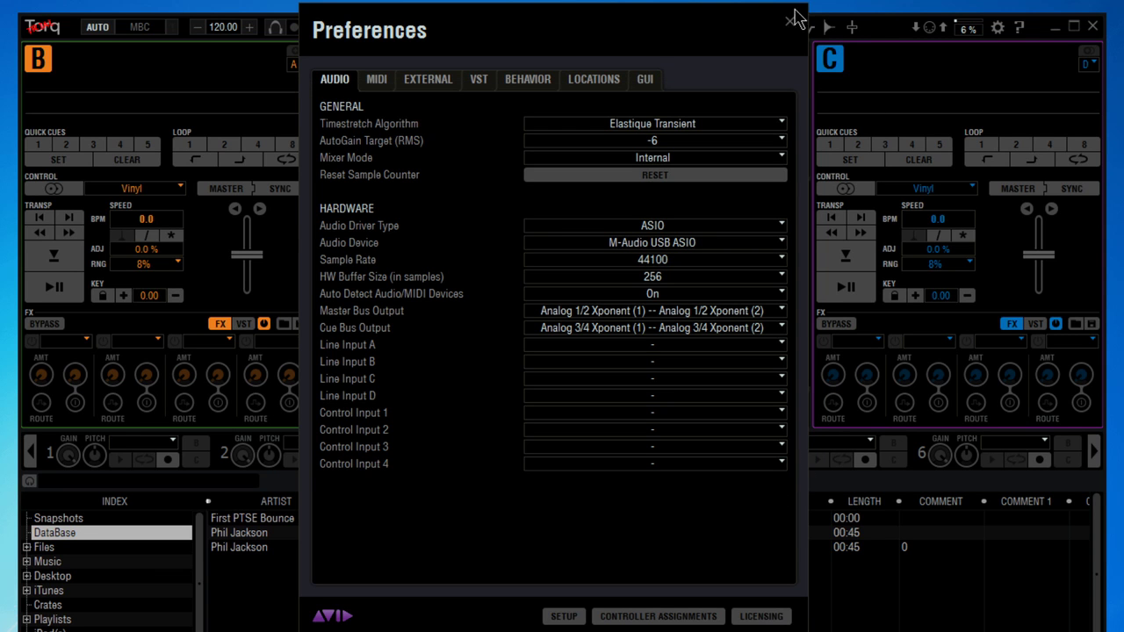